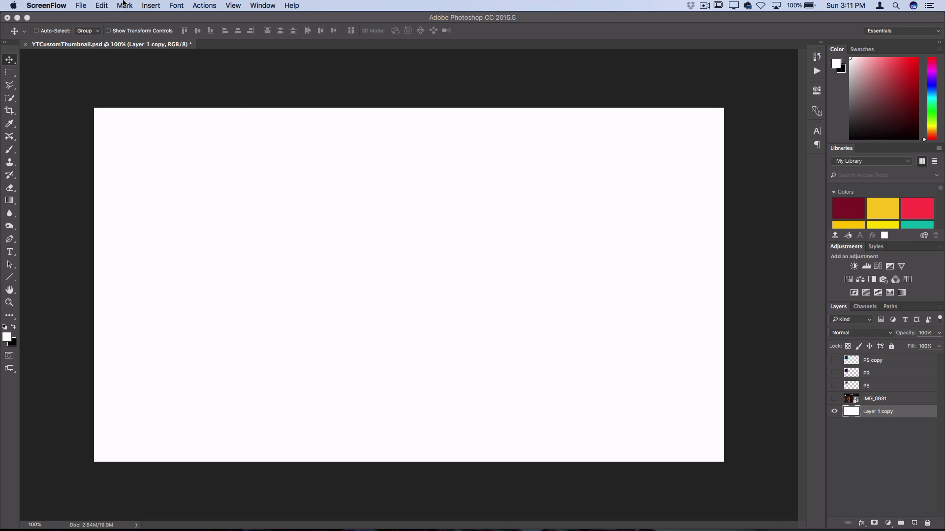
left_click(90, 5)
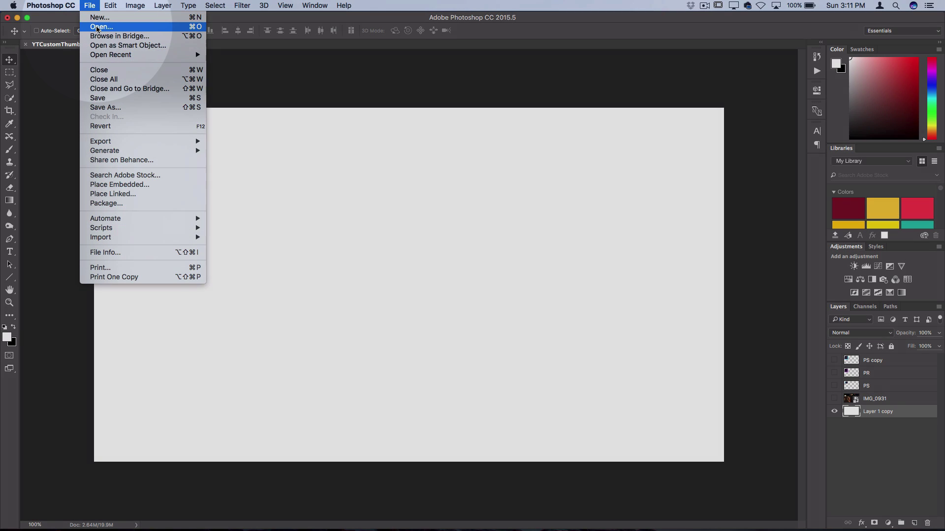
left_click(116, 23)
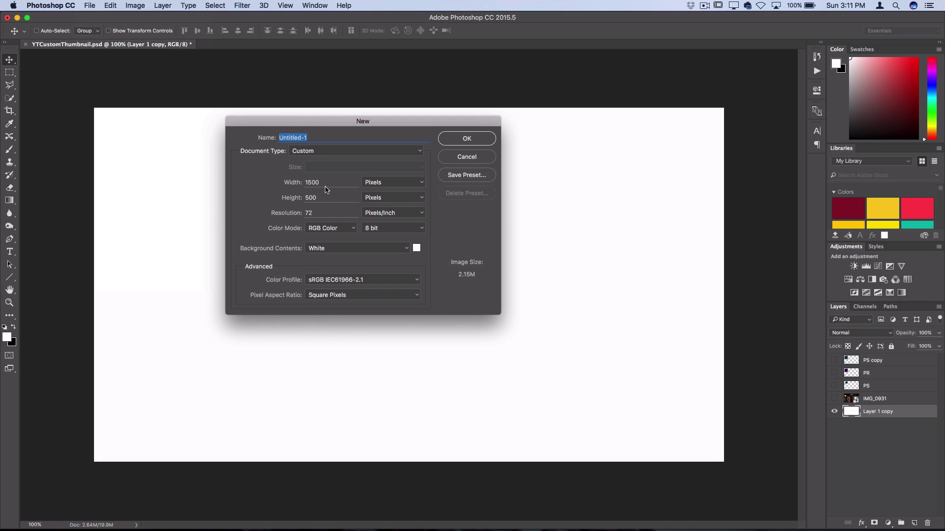
left_click(319, 182)
double_click(319, 182)
type("1280")
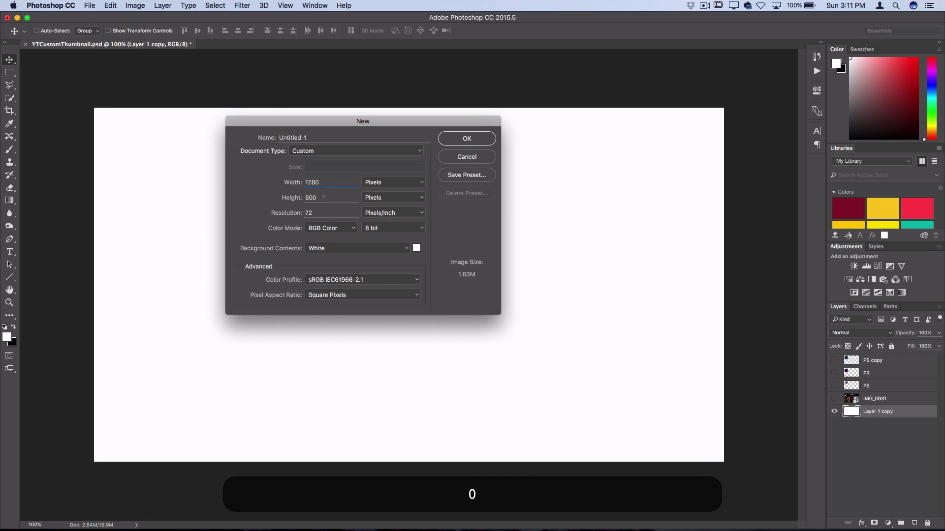
key("Tab")
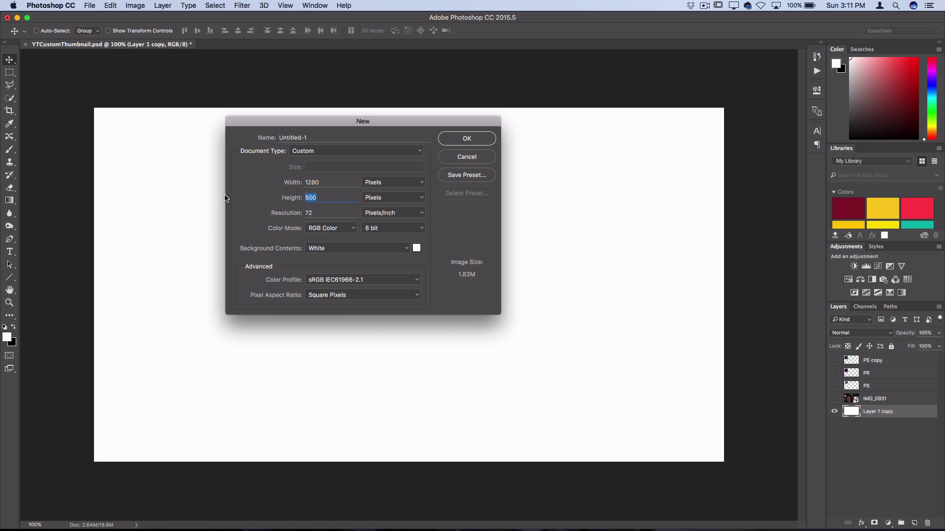
type("71")
key("Escape")
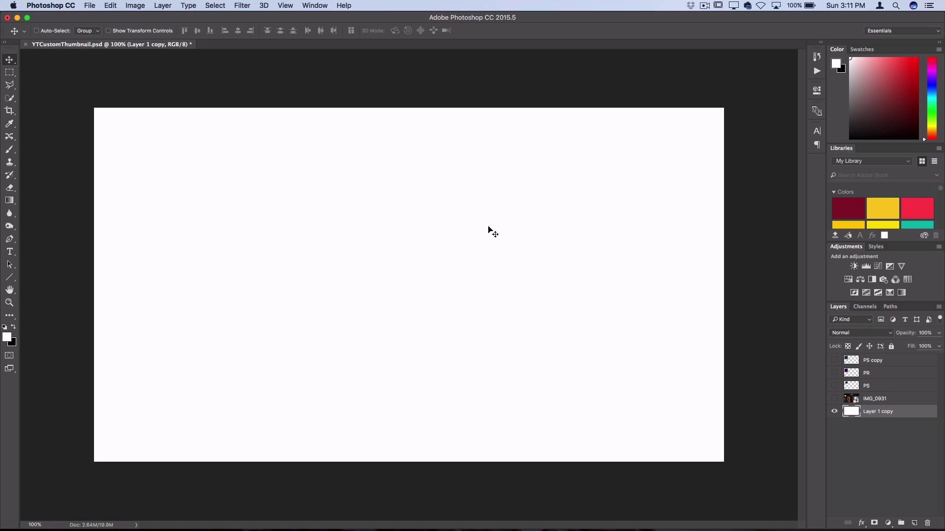
Step: Briefly show the IMG_0931 street photo layer, then hide it again
left_click(834, 399)
left_click(834, 398)
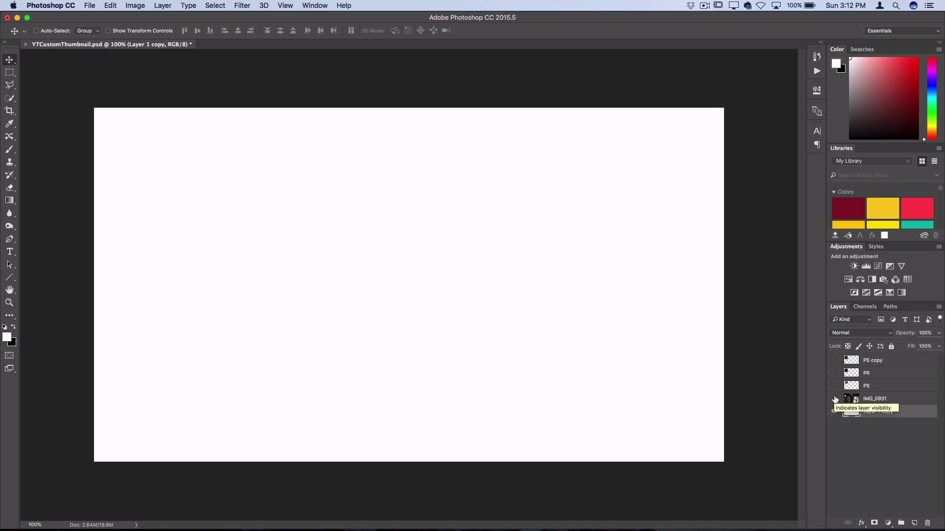
Step: Create a new blank layer named Layer 1 from the Layer > New menu
left_click(162, 5)
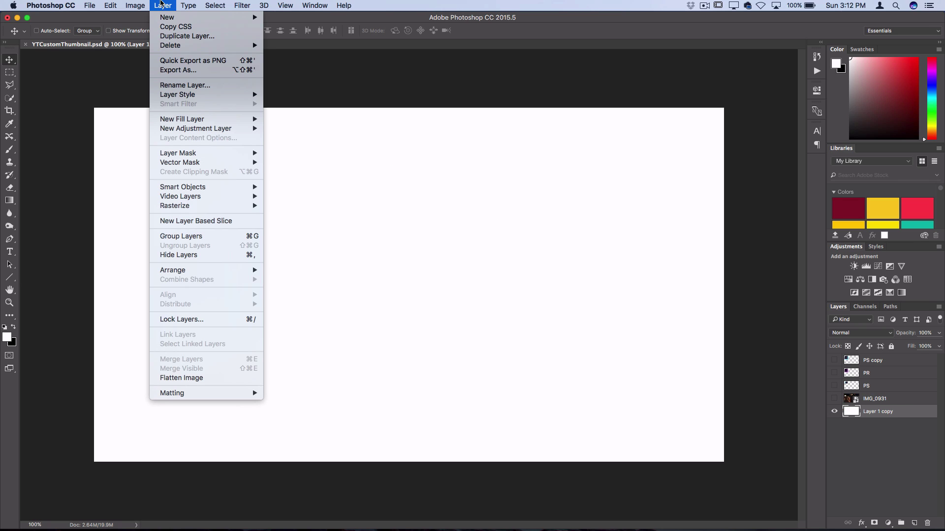
mouse_move(166, 16)
left_click(293, 19)
key("Return")
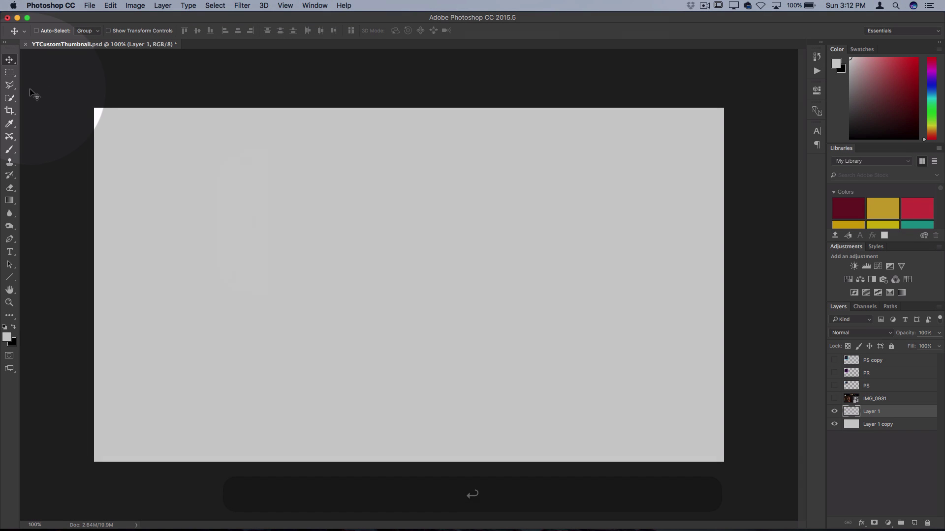
Step: Select the whole canvas with the Rectangular Marquee, fill it with black, then deselect
left_click(9, 73)
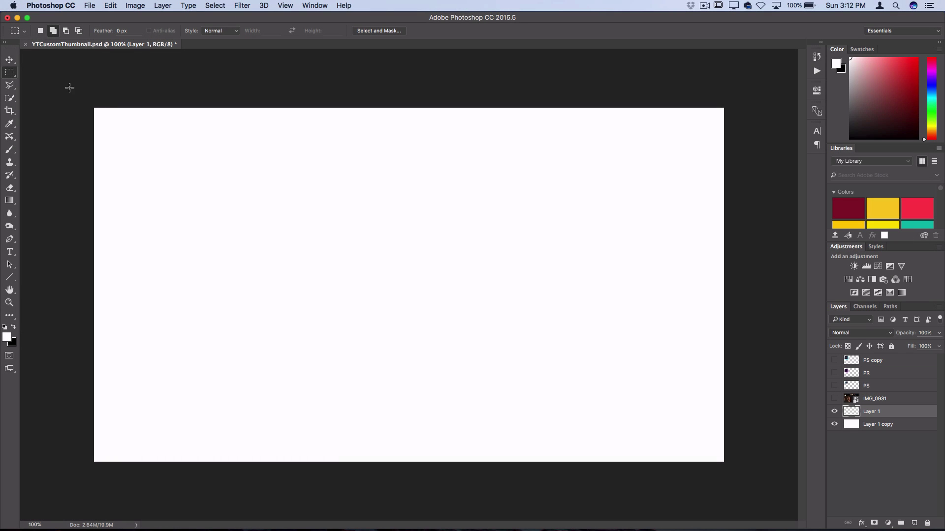
left_click_drag(69, 87, 776, 506)
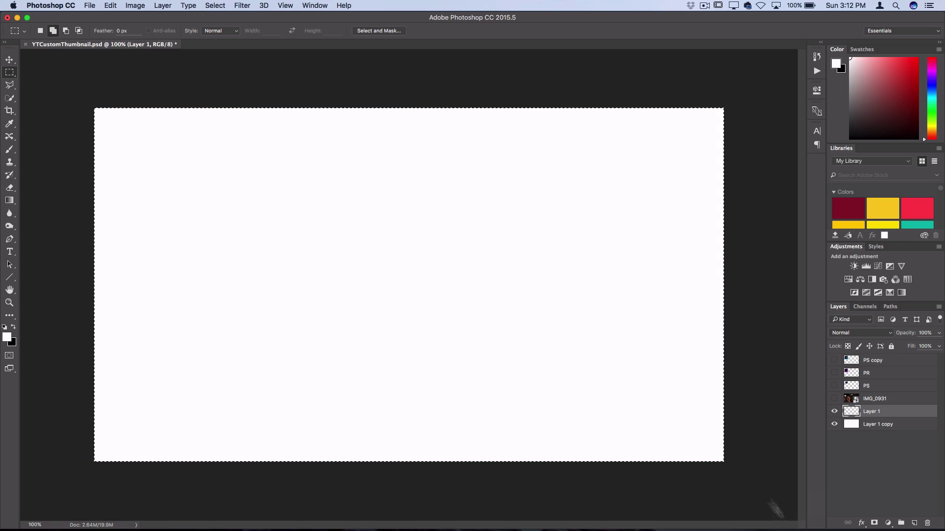
right_click(538, 284)
left_click(553, 398)
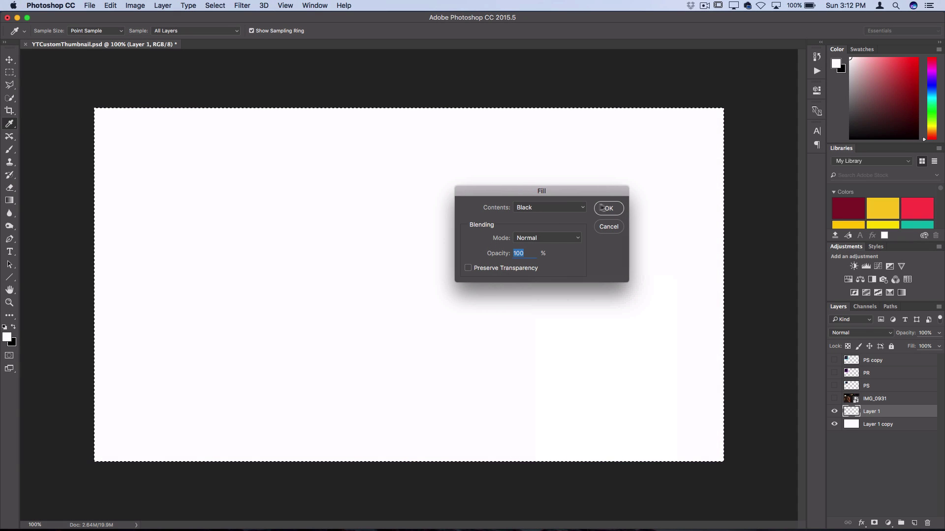
left_click(608, 208)
right_click(573, 183)
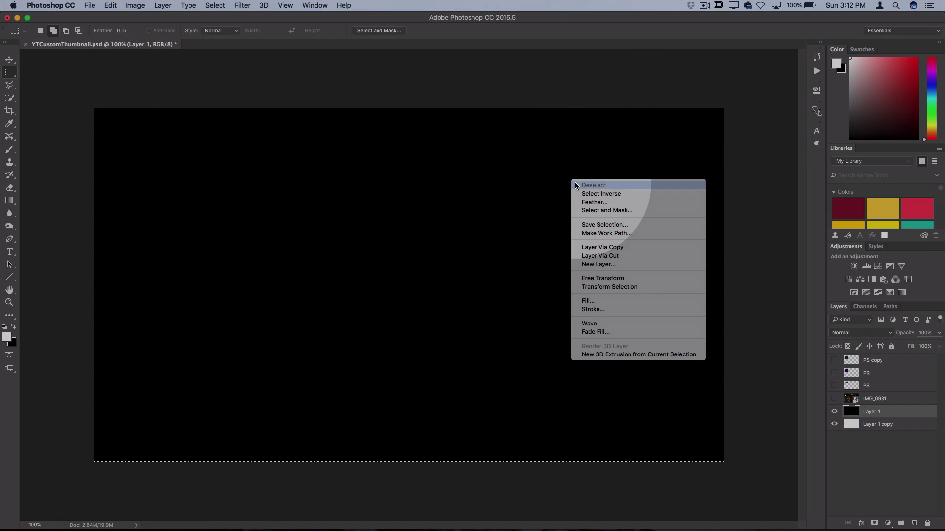
left_click(577, 185)
left_click(834, 413)
left_click(834, 413)
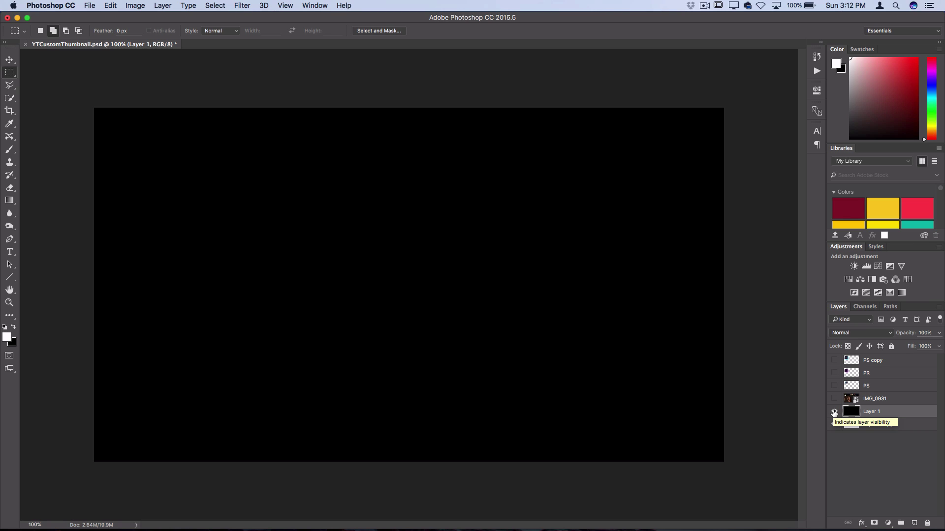
Step: Free Transform the black layer, scaling it proportionally to about 91% toward the top-right
key("super+t")
left_click(118, 4)
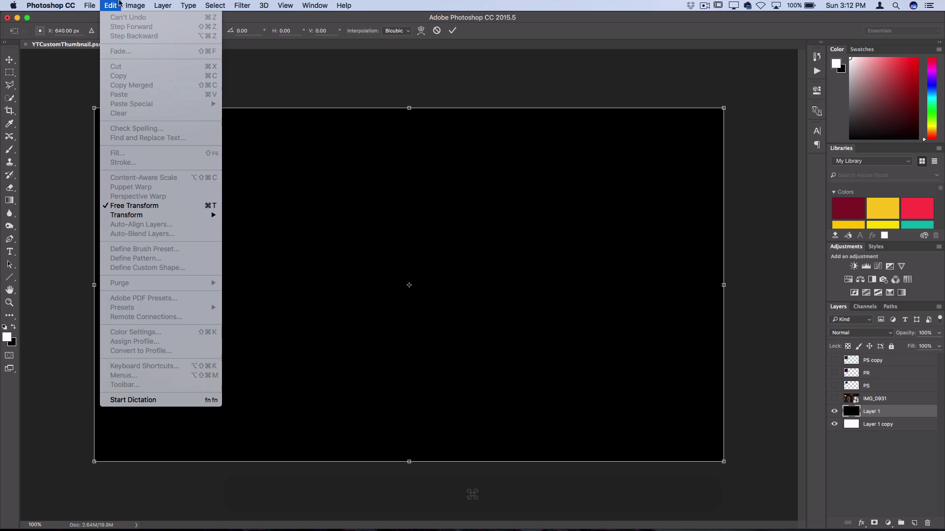
left_click(114, 6)
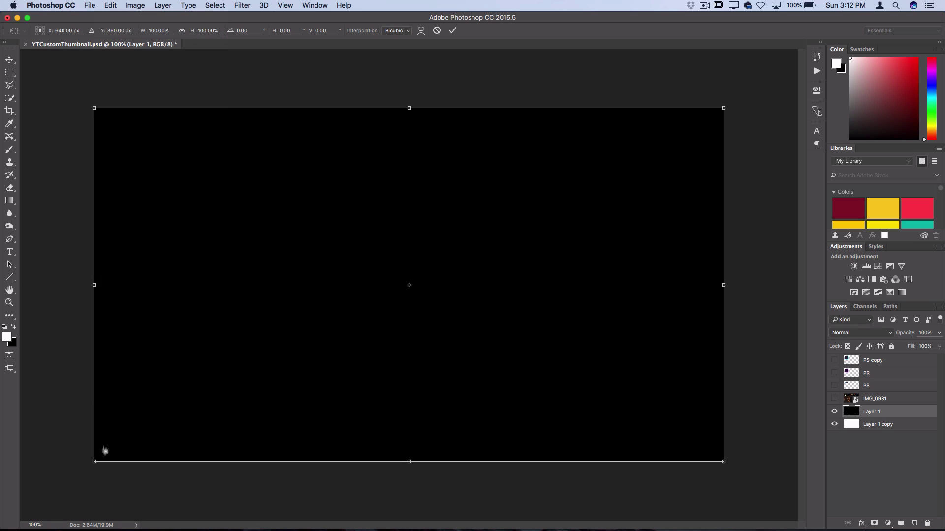
key("shift")
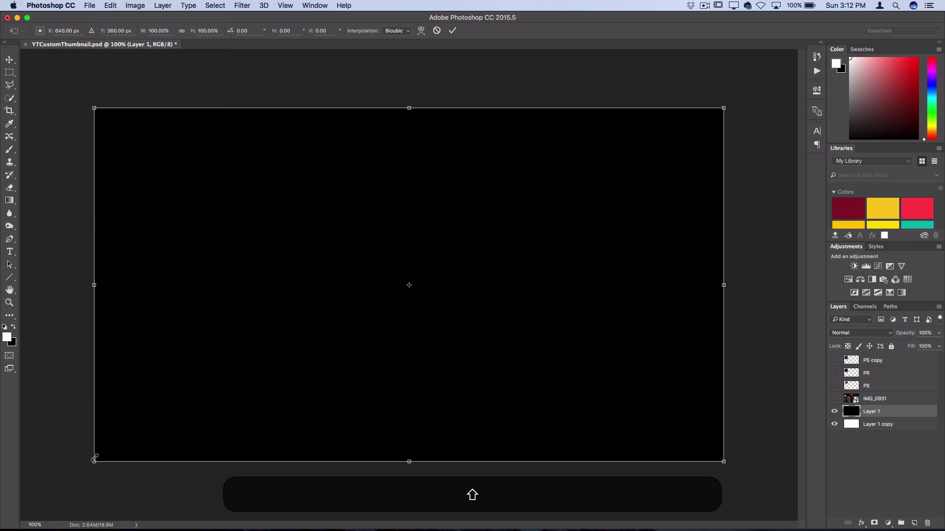
left_click_drag(95, 458, 141, 410)
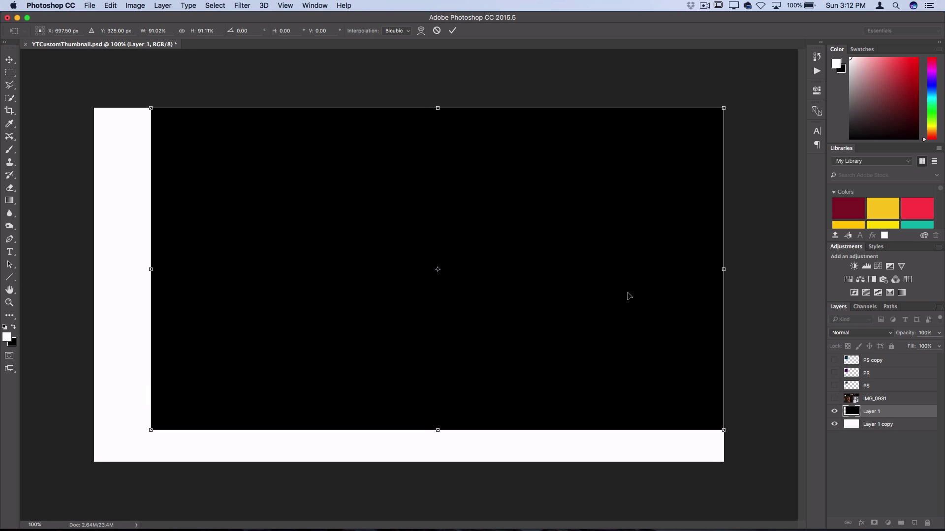
key("Return")
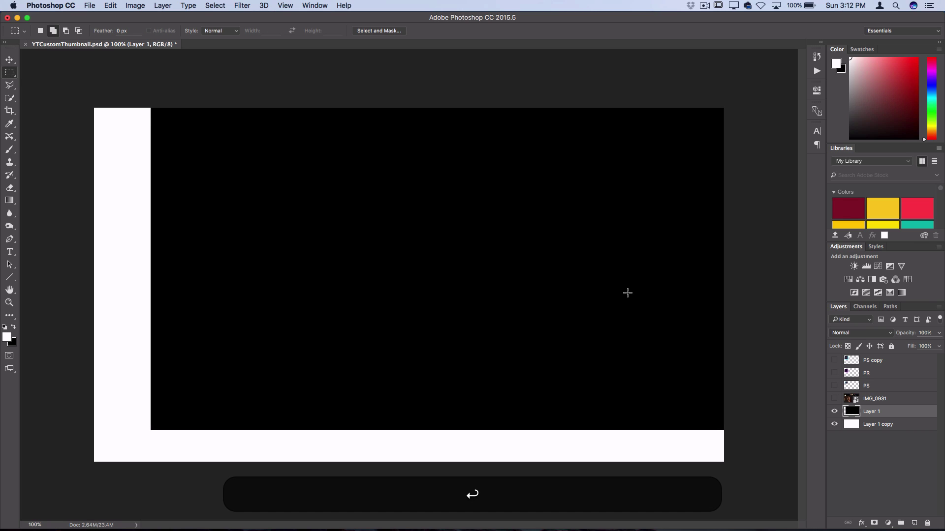
Step: Nudge the black box 20 px down and 20 px left with the Move tool
left_click(10, 60)
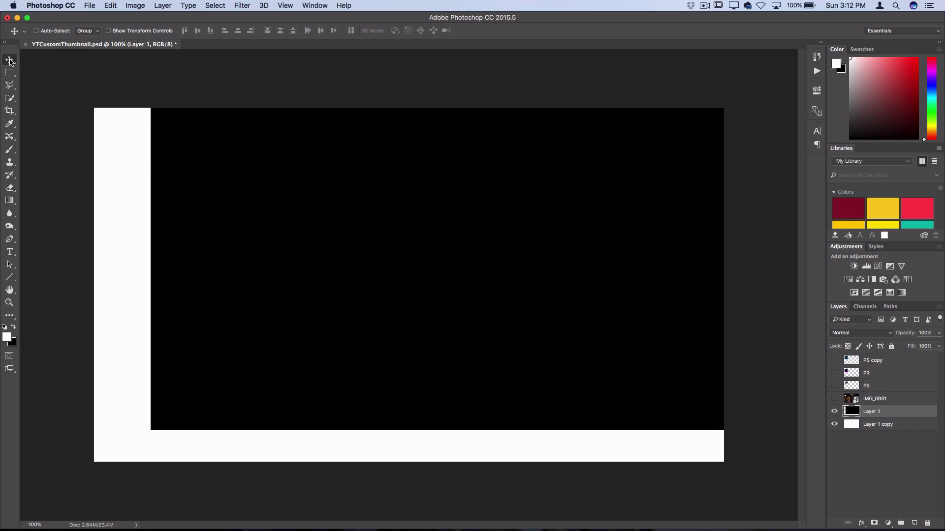
key("shift")
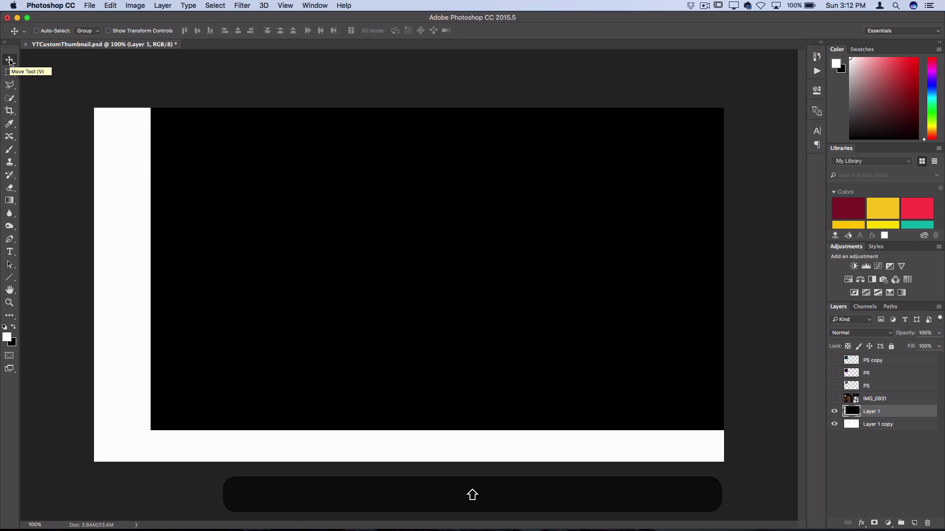
key("shift+Down")
key("shift+Left")
key("shift+Down")
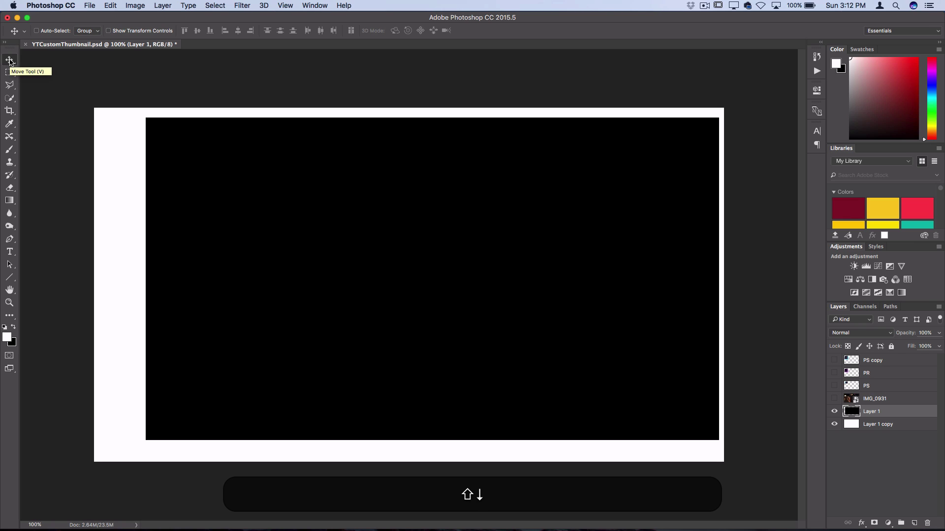
key("shift+Left")
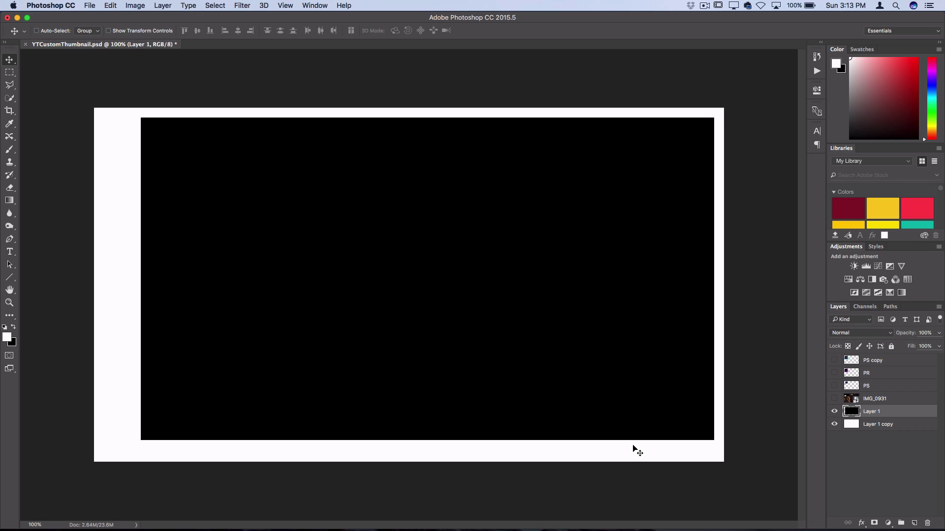
Step: Duplicate the black box repeatedly with Opt+Cmd+Left/Down, each one pixel offset, through Layer 1 copy 75
key("alt+super")
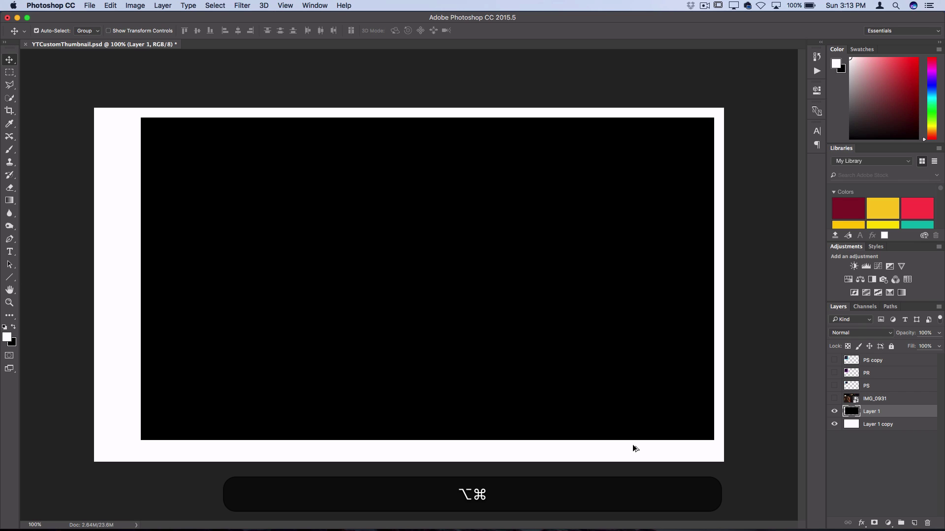
key("alt+super+Down")
key("alt+super+Down")
key("alt+super+Left")
key("alt+super+Down")
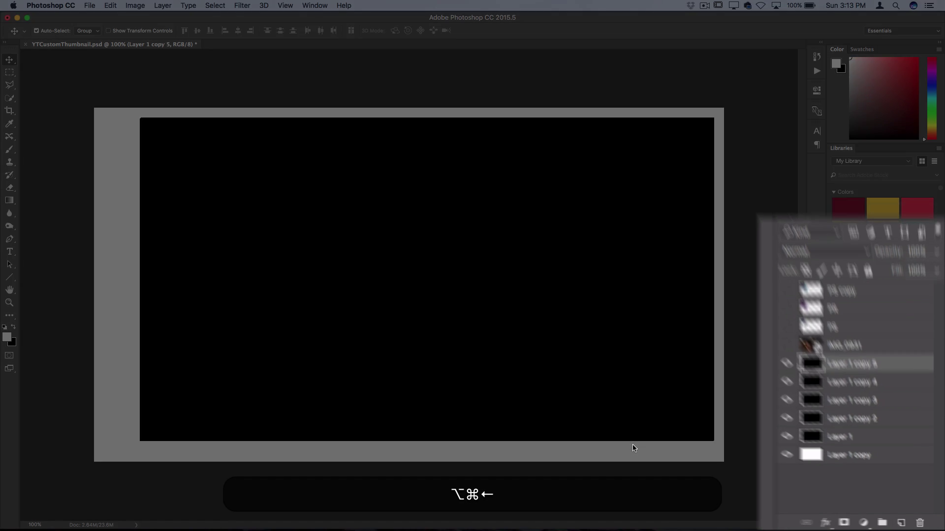
key("alt+super+Down")
key("alt+super+Left")
key("alt+super+Left")
key("alt+super+Down")
key("alt+super+Down")
key("alt+super+Left")
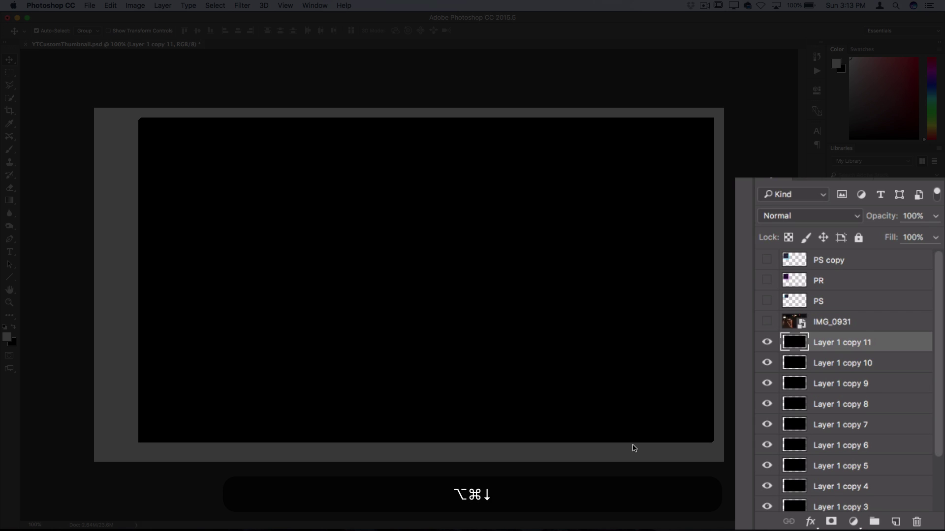
key("alt+super+Down")
key("alt+super+Left")
key("alt+super+Down")
key("alt+super+Left")
key("alt+super+Down")
key("alt+super+Left")
key("alt+super+Down")
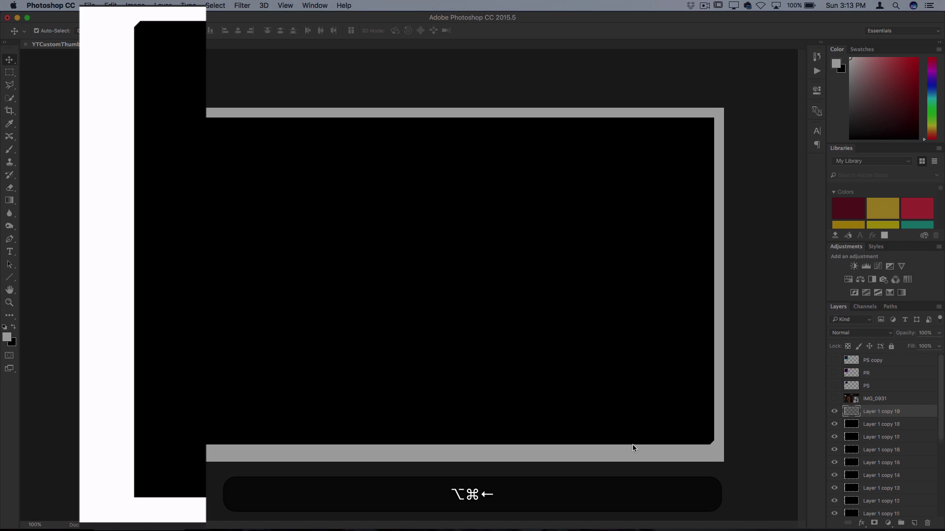
key("alt+super+Down")
key("alt+super+Left")
key("alt+super+Left")
key("alt+super+Down")
key("alt+super+Left")
key("alt+super+Down")
key("alt+super+Left")
key("alt+super+Down")
key("alt+super+Left")
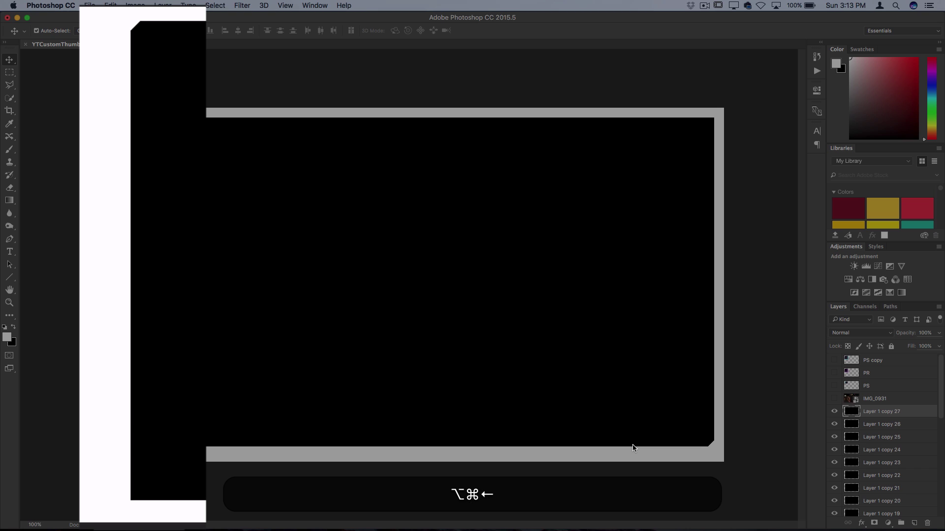
key("alt+super+Down")
key("alt+super+Left")
key("alt+super+Down")
key("alt+super+Left")
key("alt+super+Down")
key("alt+super+Left")
key("alt+super+Down")
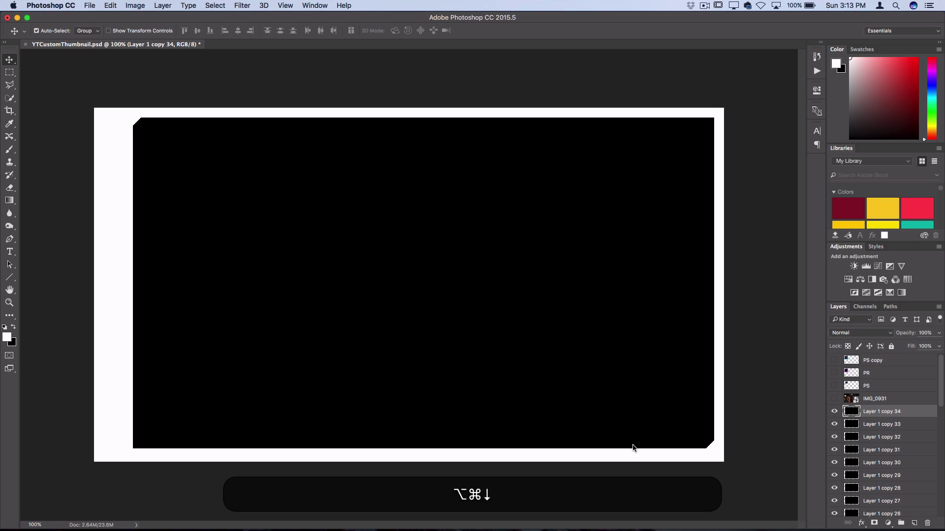
key("alt+super+Left")
key("alt+super+Down")
key("alt+super+Left")
key("alt+super+Left")
key("alt+super+Left")
key("alt+super+Down")
key("alt+super+Down")
key("alt+super+Down")
key("alt+super+Left")
key("alt+super+Left")
key("alt+super+Left")
key("alt+super+Down")
key("alt+super+Down")
key("alt+super+Down")
key("alt+super+Down")
key("alt+super+Down")
key("alt+super+Down")
key("alt+super+Left")
key("alt+super+Left")
key("alt+super+Left")
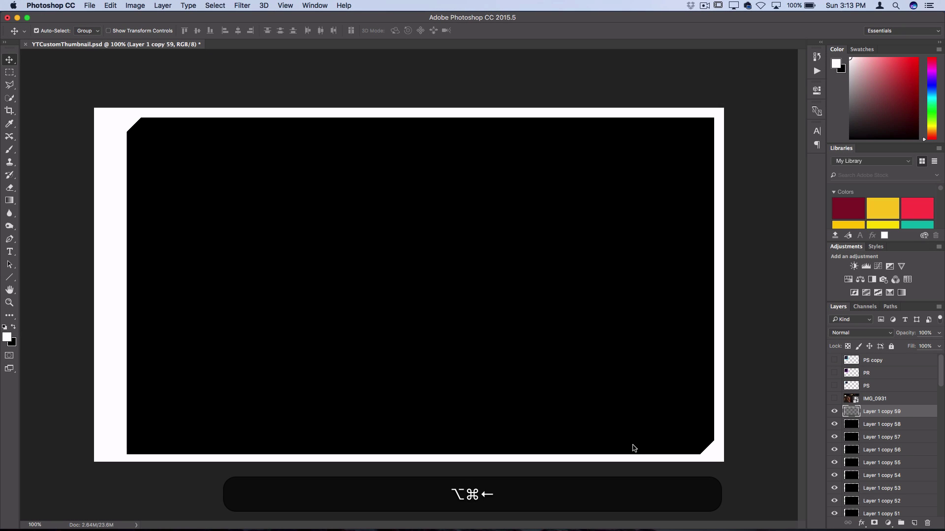
key("alt+super+Down")
key("alt+super+Down")
key("alt+super+Down")
key("alt+super+Left")
key("alt+super+Left")
key("alt+super+Left")
key("alt+super+Left")
key("alt+super+Down")
key("alt+super+Left")
key("alt+super+Down")
key("alt+super+Left")
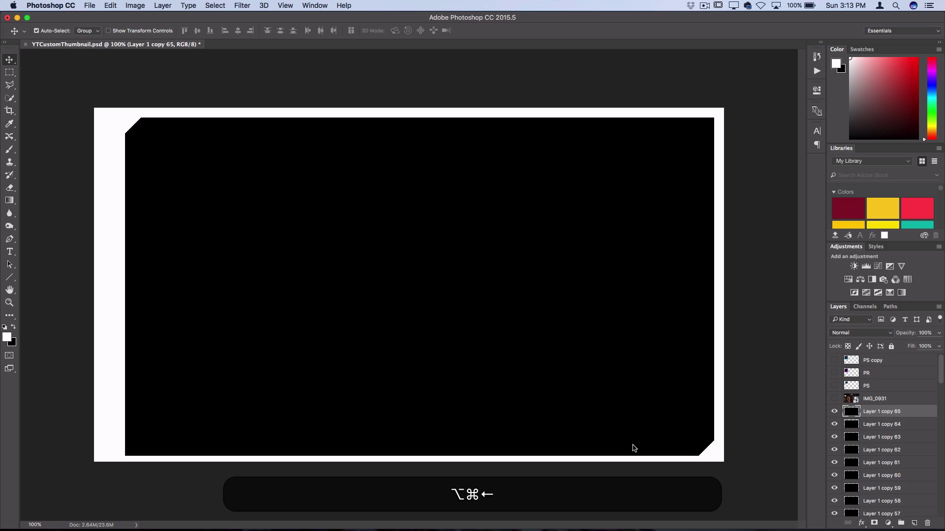
key("alt+super+Down")
key("alt+super+Left")
key("alt+super+Down")
key("alt+super+Left")
key("alt+super+Down")
key("alt+super+Left")
key("alt+super+Down")
key("alt+super+Left")
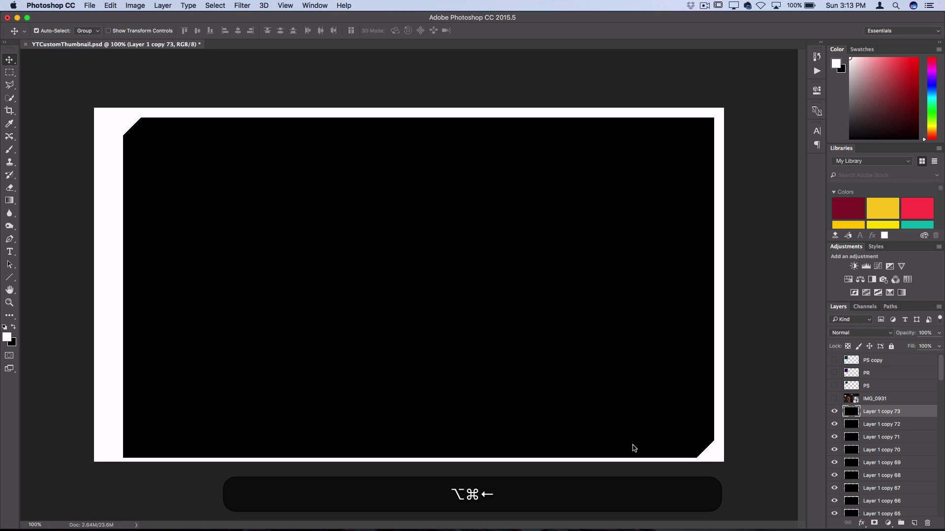
key("alt+super+Down")
key("alt+super+Left")
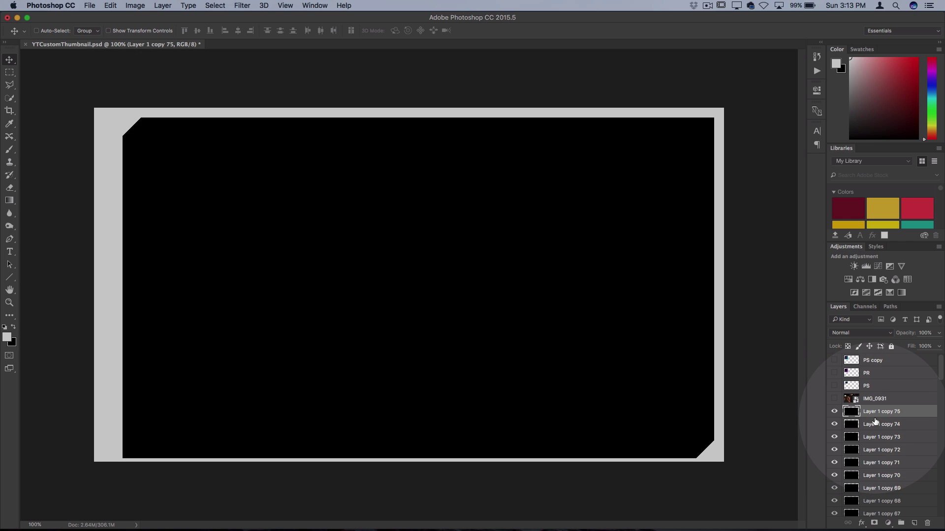
Step: Shift-select all the stacked copies down to Layer 1 copy 2 and merge them with Cmd+E
scroll(875, 422, "down", 1)
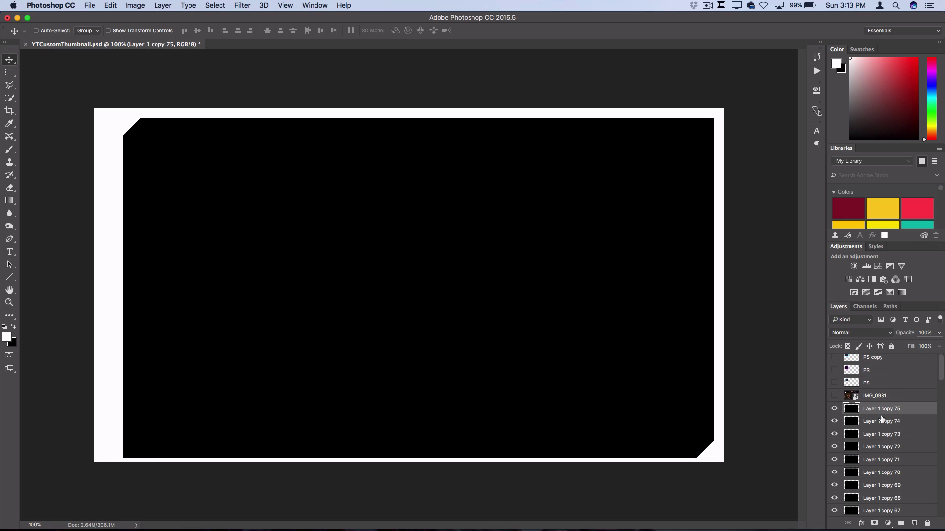
scroll(881, 418, "down", 20)
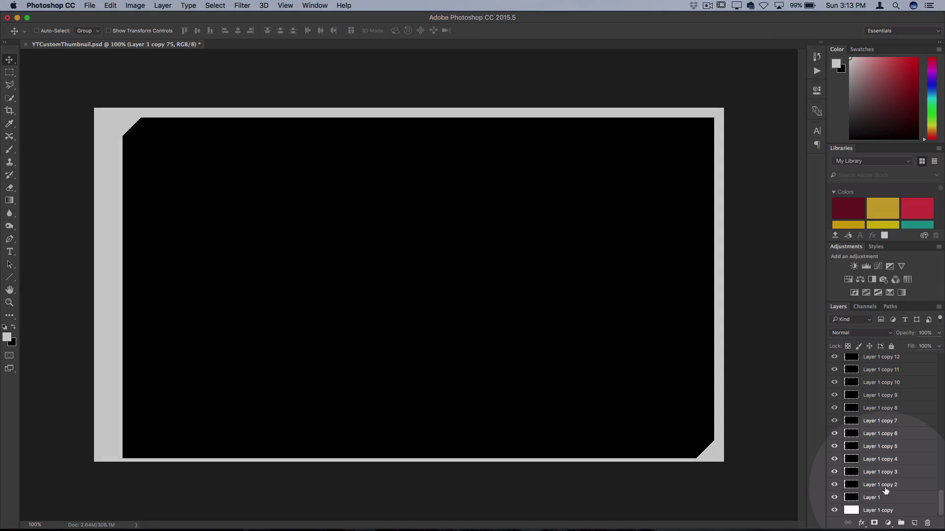
key("shift")
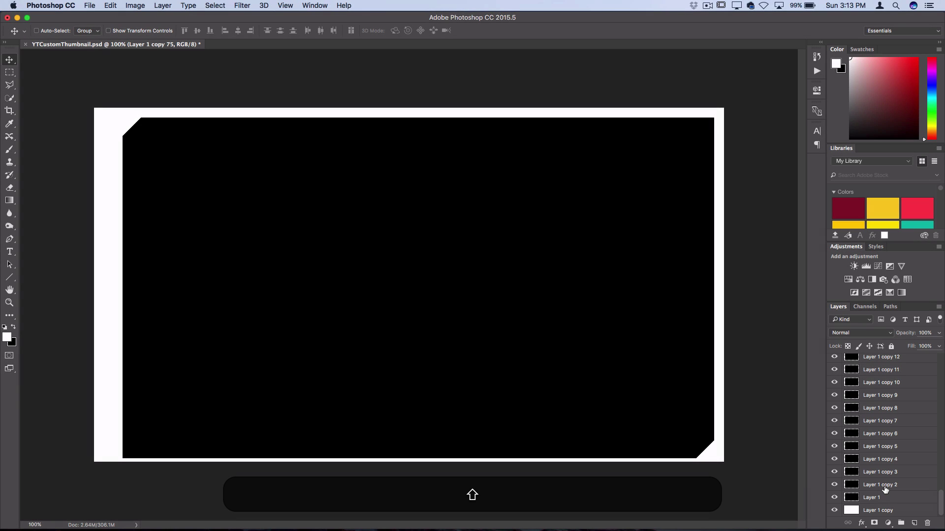
left_click(884, 484, "shift")
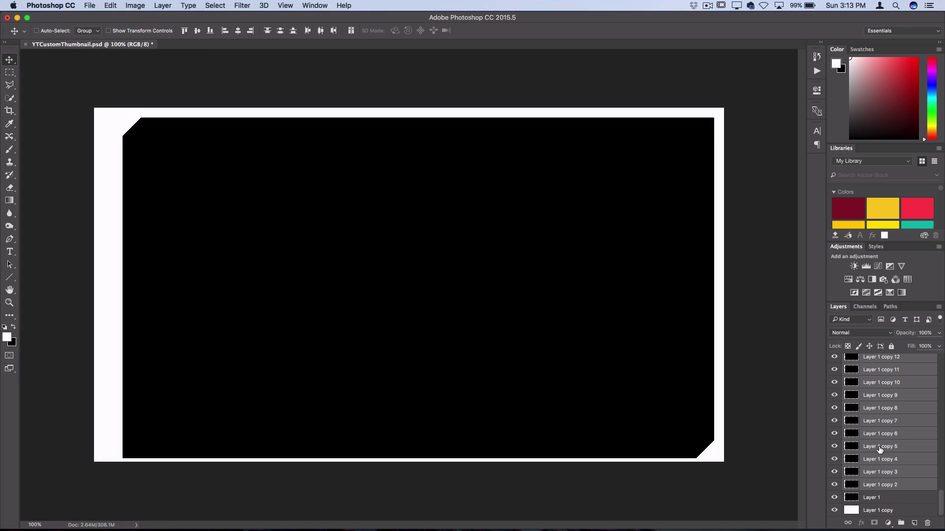
key("super")
key("super+e")
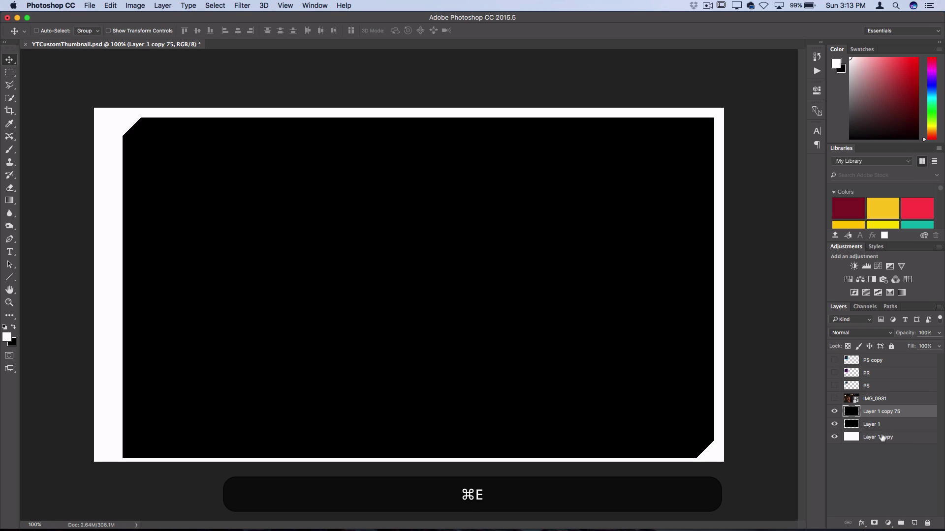
Step: Move the original Layer 1 above the merged Layer 1 copy 75 extrusion layer
right_click(885, 410)
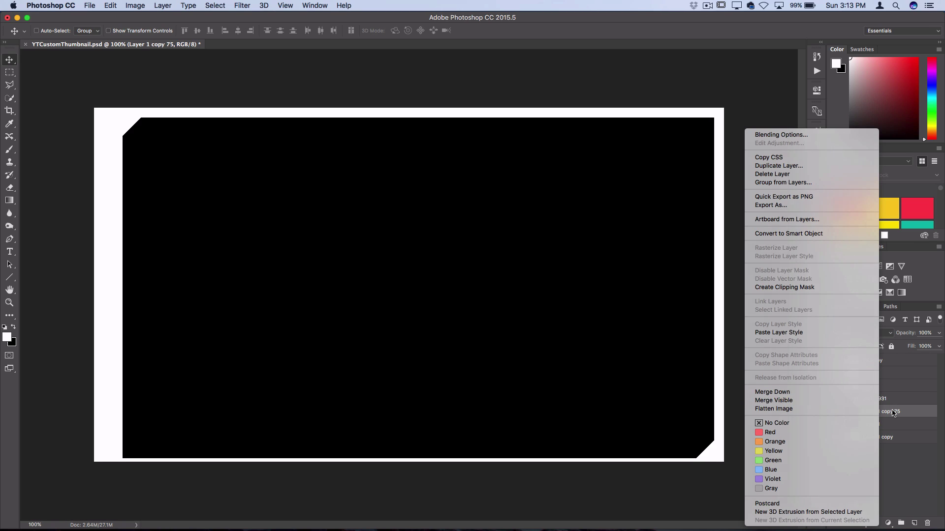
left_click(892, 414)
left_click(834, 413)
left_click(834, 413)
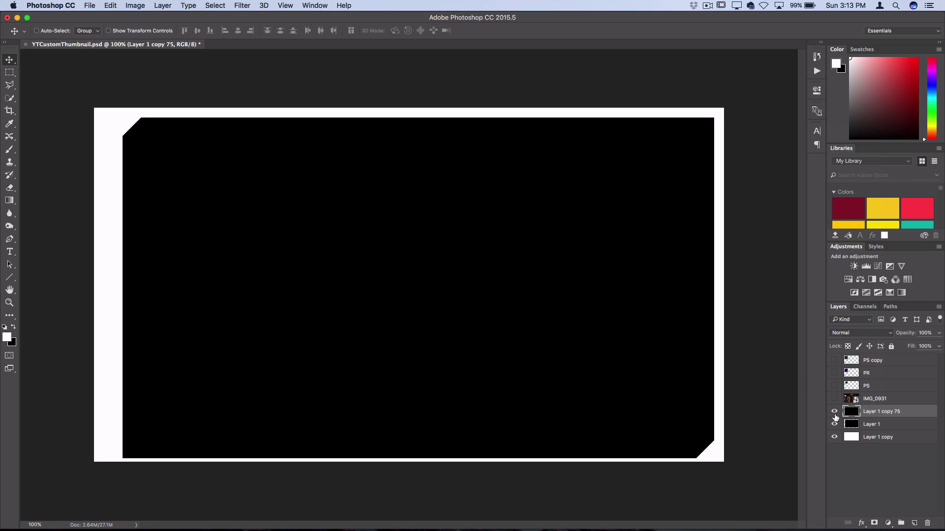
left_click(835, 424)
left_click(835, 425)
left_click_drag(878, 428, 881, 408)
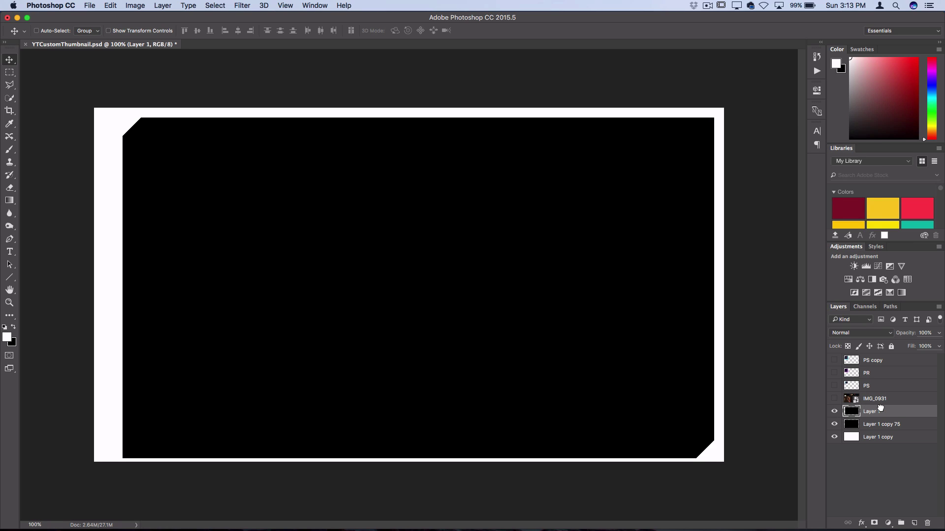
Step: Give Layer 1 copy 75 a bright yellow #fdff34 Color Overlay through Blending Options
left_click(891, 428)
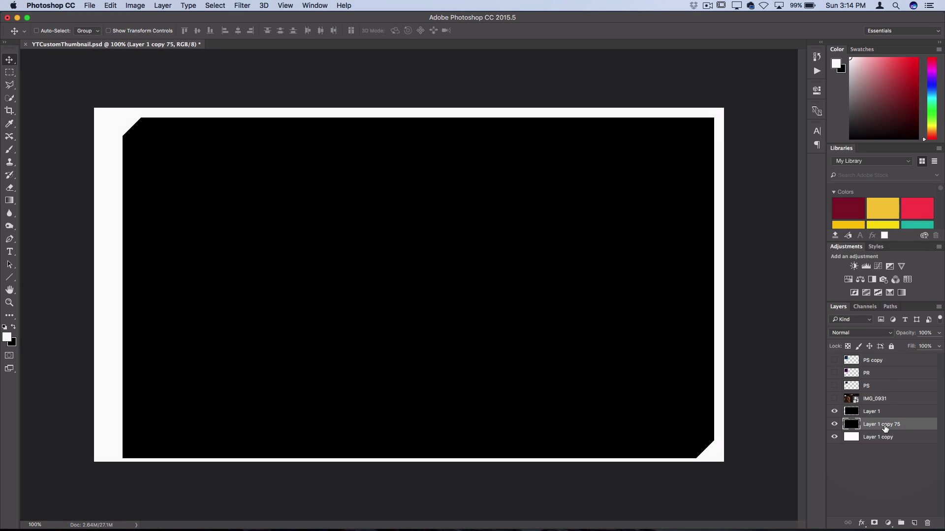
right_click(892, 429)
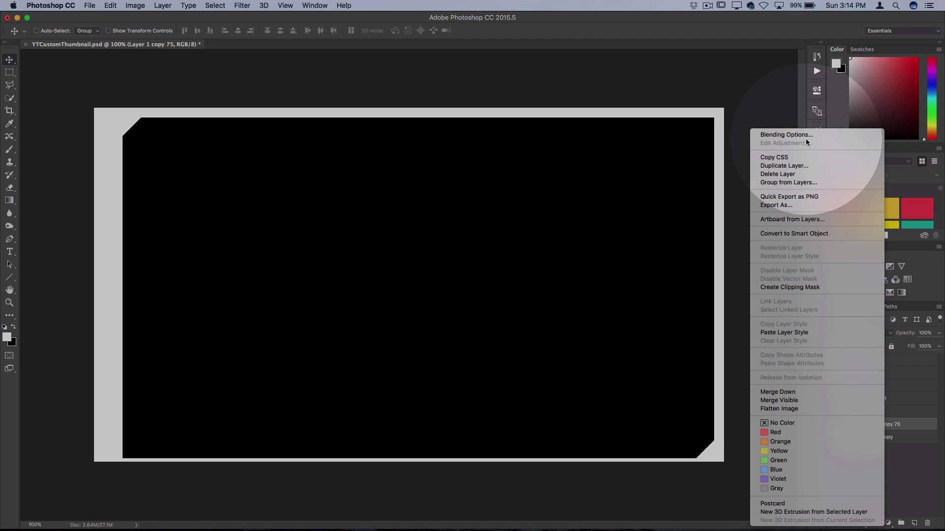
left_click(787, 135)
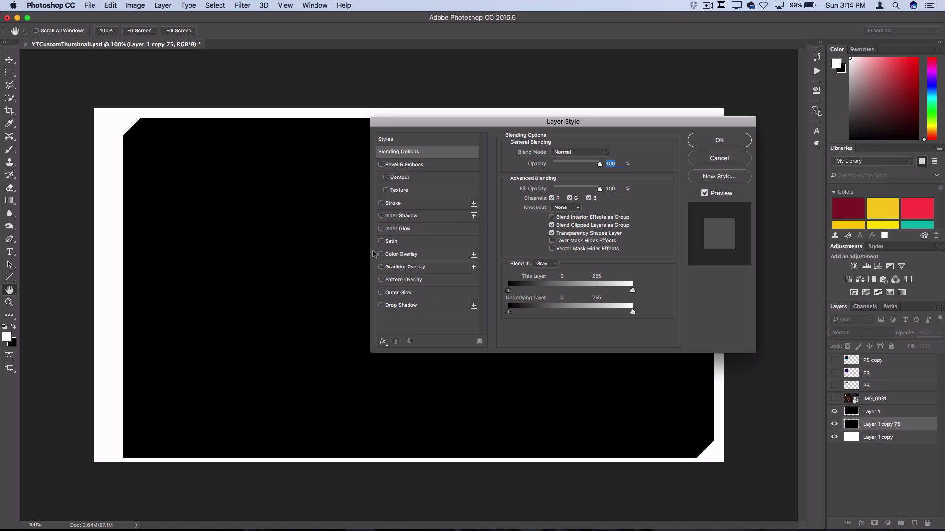
left_click(401, 254)
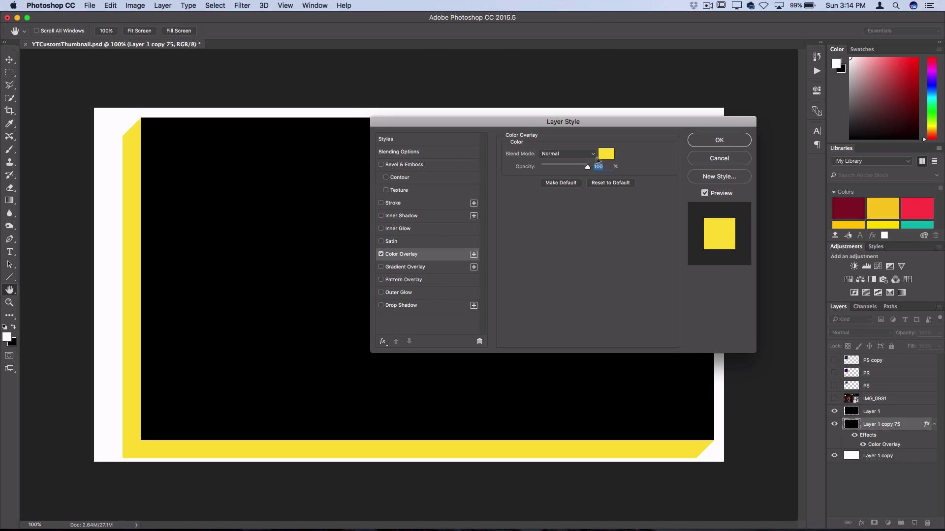
left_click(610, 156)
left_click_drag(512, 227, 438, 345)
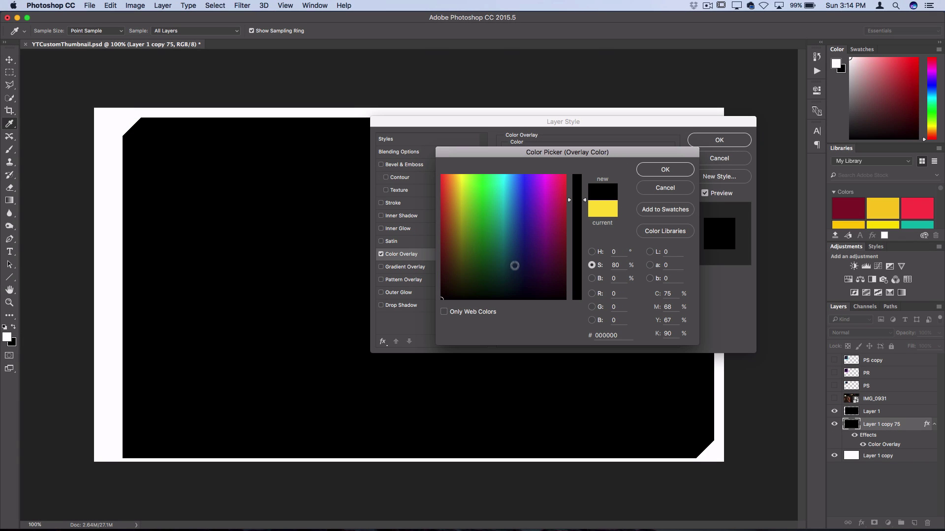
left_click_drag(480, 248, 461, 174)
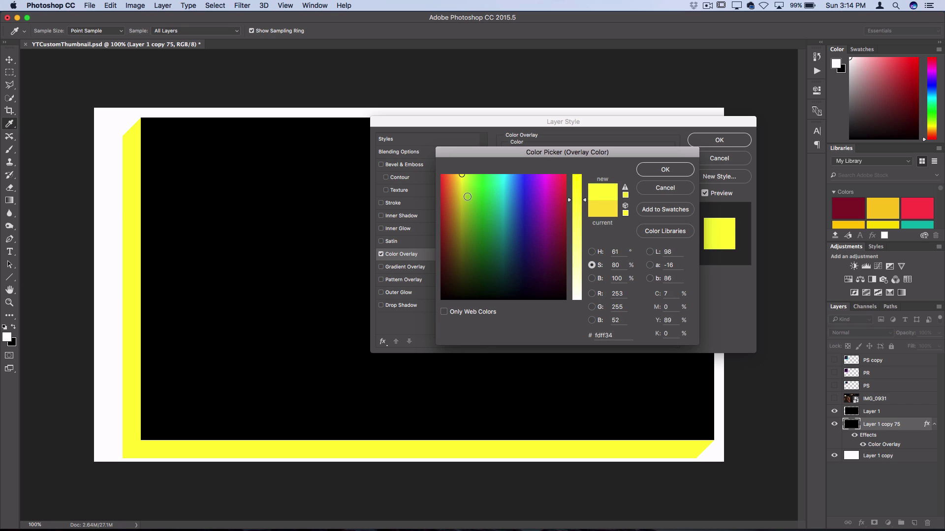
left_click(577, 191)
left_click(665, 169)
left_click(719, 139)
key("v")
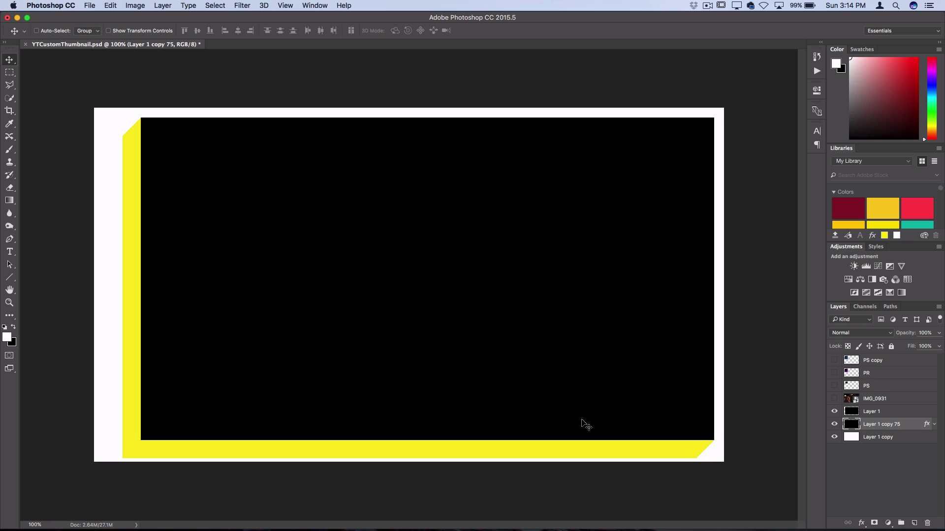
Step: Add a new empty layer, Layer 2, from the Layer > New menu
key("l")
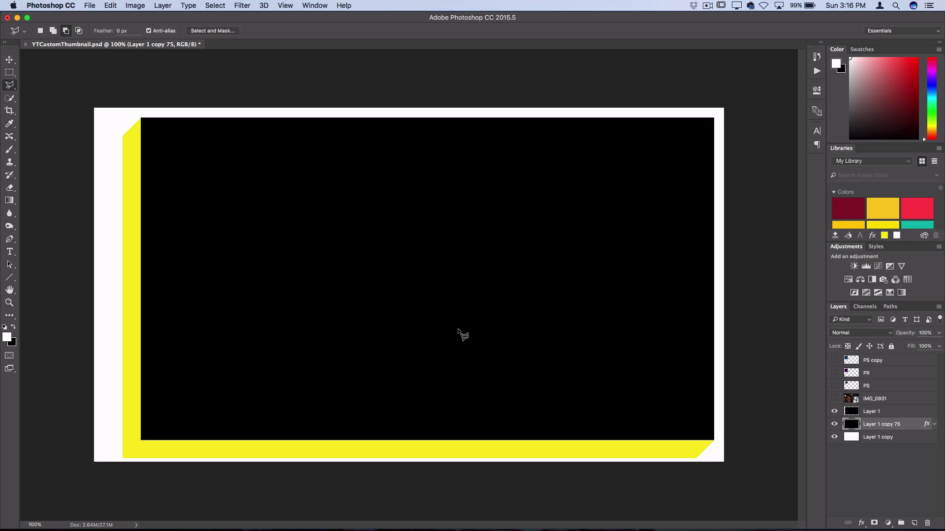
left_click(162, 5)
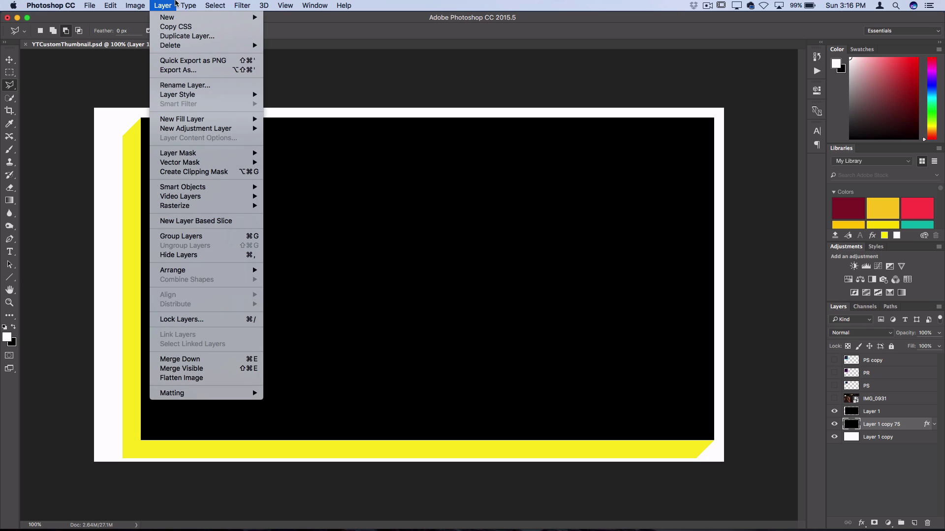
mouse_move(236, 17)
left_click(284, 20)
key("Return")
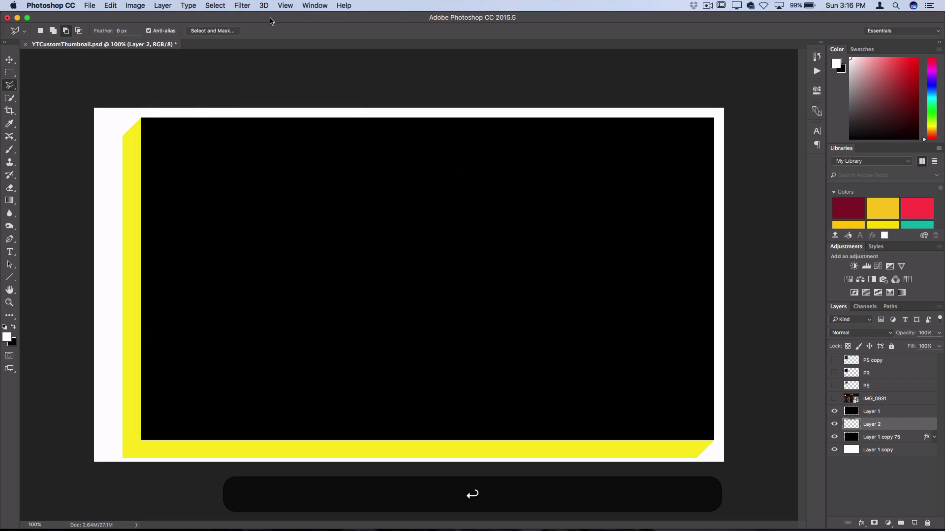
Step: Outline a peaked polygonal selection along the frame's bottom edge with the Polygonal Lasso
left_click(8, 88)
left_click(45, 93)
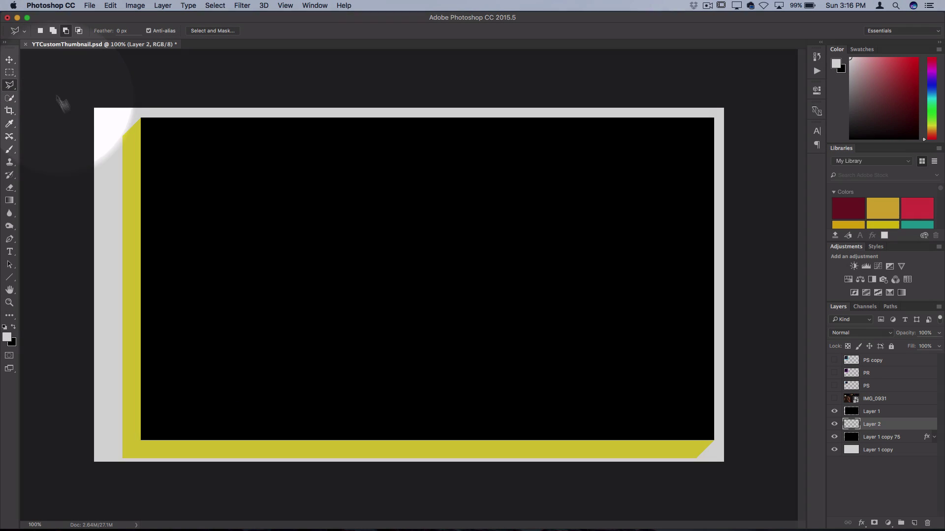
scroll(144, 439, "up", 5)
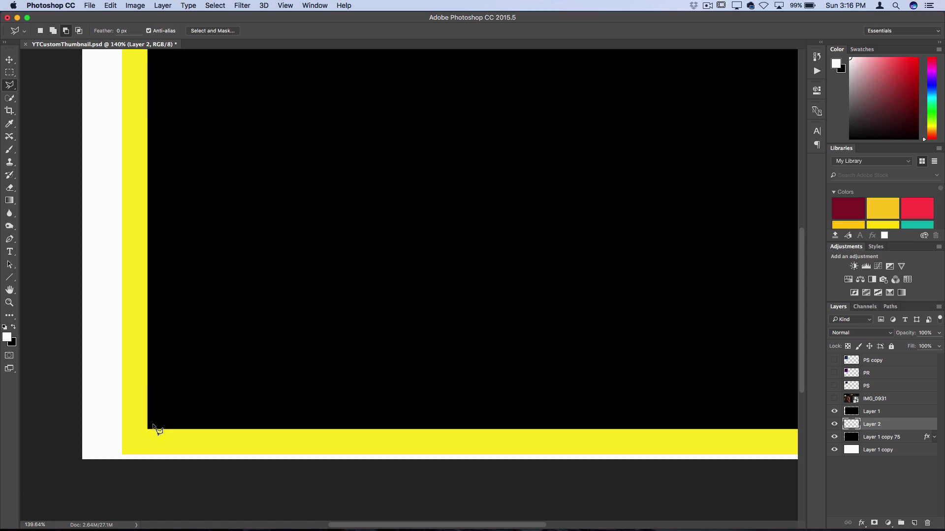
left_click(152, 424)
left_click(109, 467)
scroll(109, 467, "down", 5)
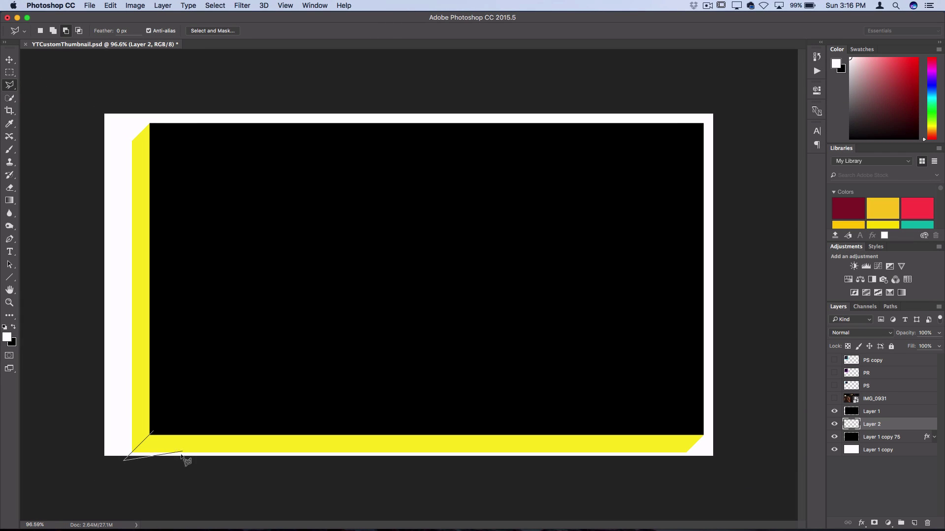
left_click(715, 488)
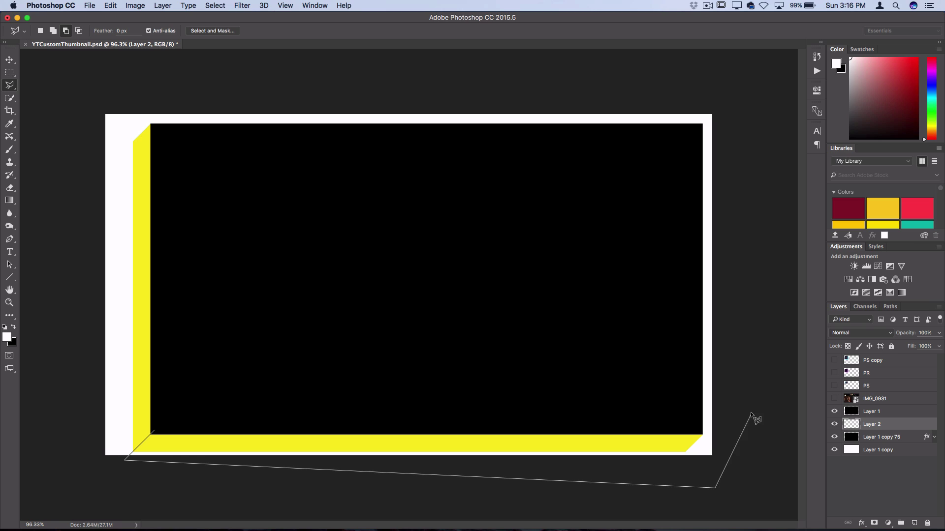
left_click(752, 415)
double_click(500, 390)
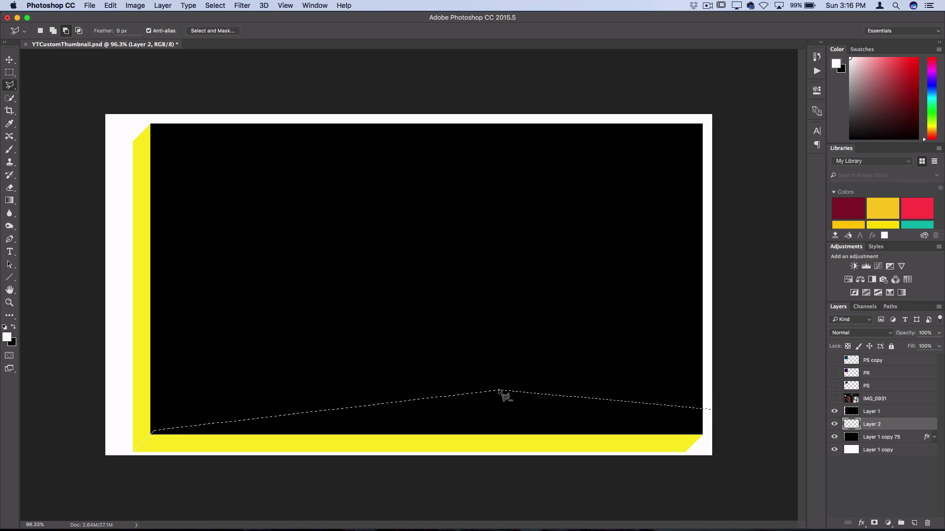
Step: Fill the bottom polygonal selection on Layer 2 with black
right_click(471, 368)
left_click(521, 460)
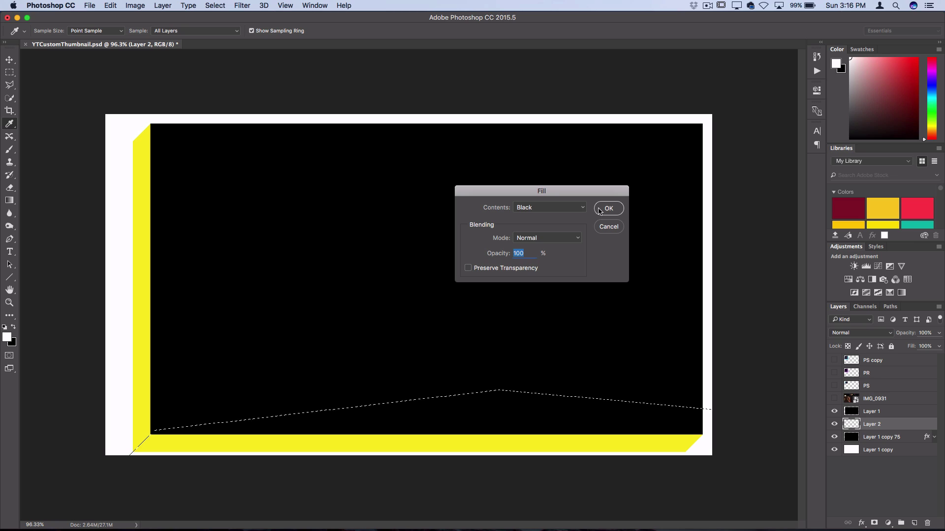
left_click(602, 210)
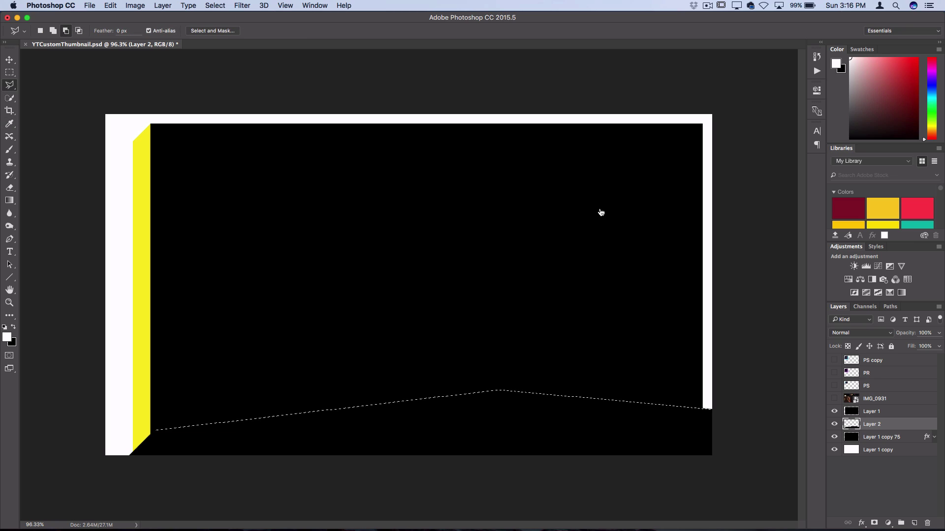
right_click(407, 329)
Step: Trim Layer 2's black fill to Layer 1 copy 75's shape by deleting the inverted selection
left_click(410, 332)
left_click(854, 440, "super")
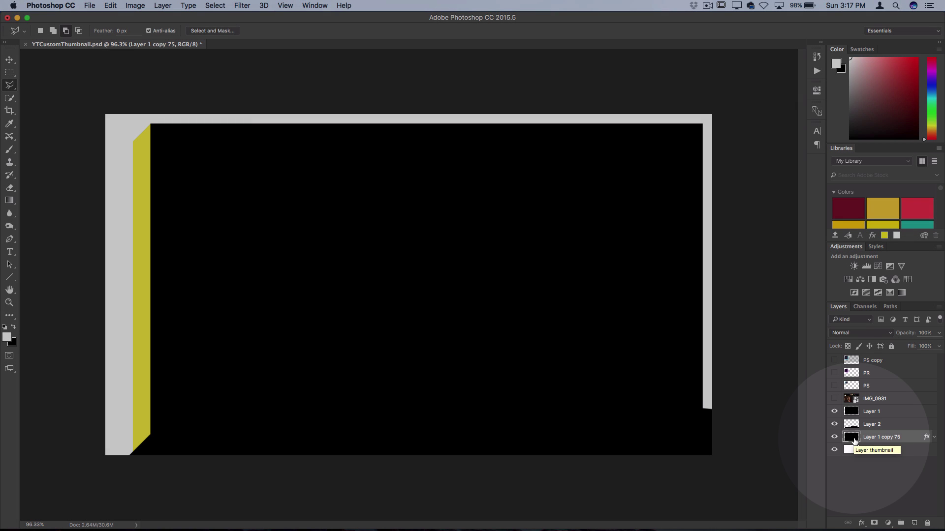
key("super")
left_click(854, 440, "super")
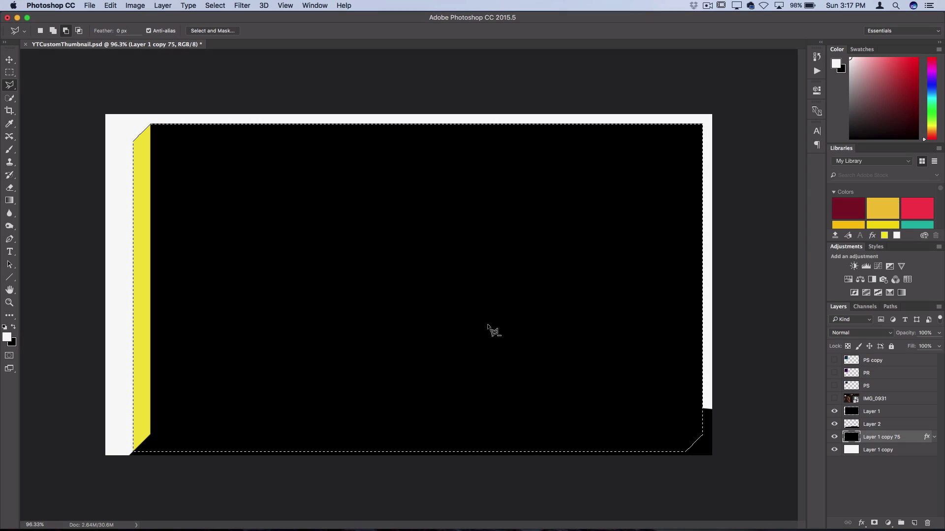
left_click(889, 424)
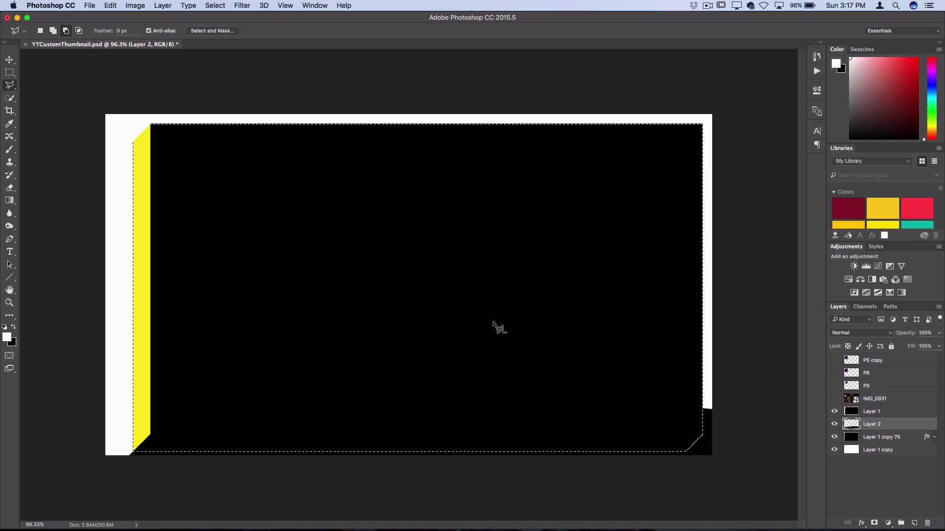
right_click(494, 322)
left_click(518, 335)
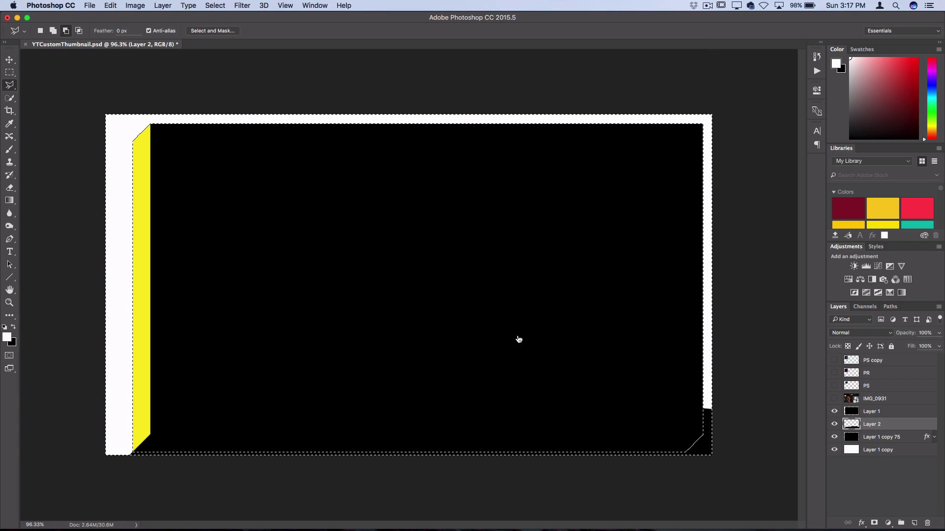
key("BackSpace")
key("super+d")
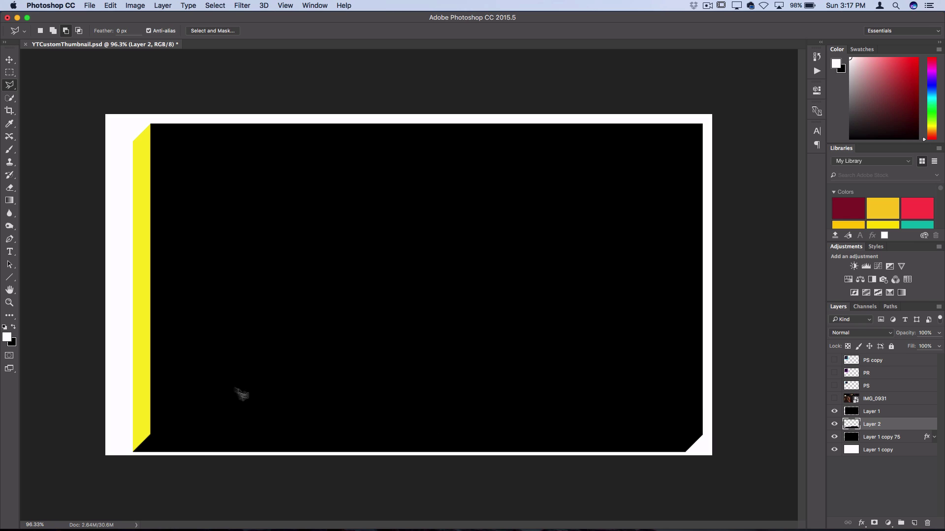
Step: Lower Layer 2's opacity to about 23% for a shaded olive-yellow bottom edge
left_click(939, 333)
left_click(907, 350)
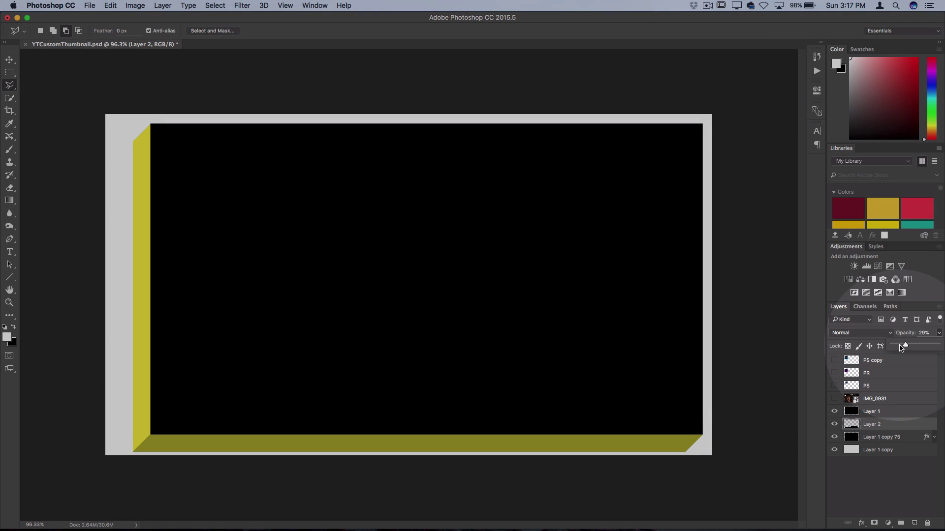
left_click_drag(909, 347, 904, 348)
left_click(881, 437)
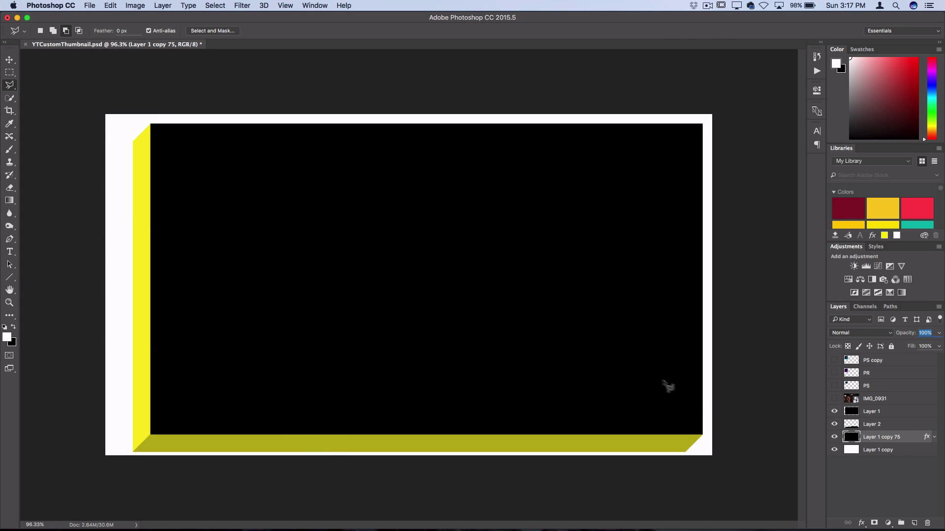
Step: Select Layer 1 and Layer 2 and stretch them leftward to 103% width with Free Transform
key("shift")
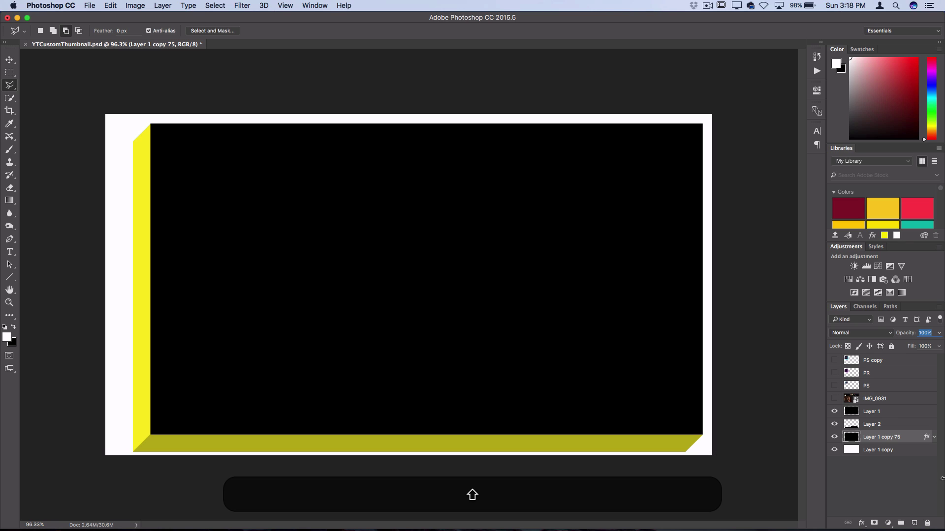
left_click(905, 416, "shift")
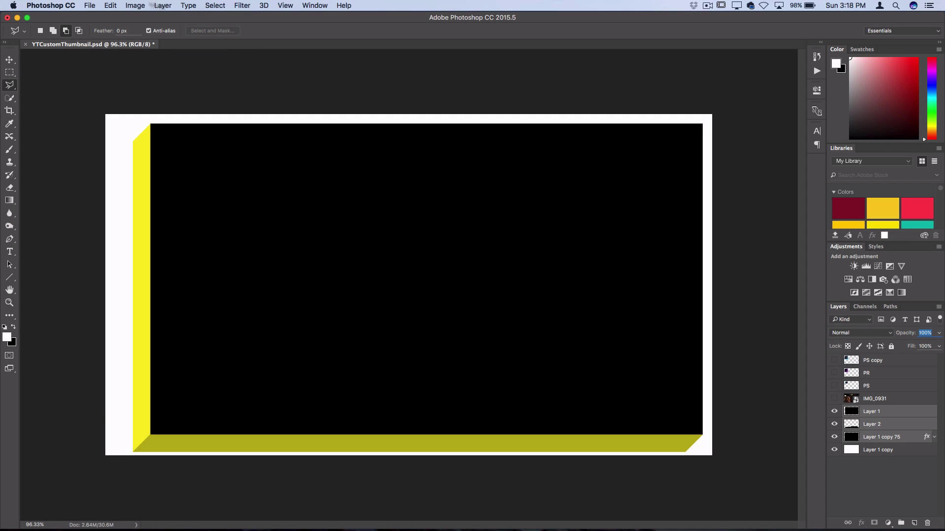
left_click(116, 5)
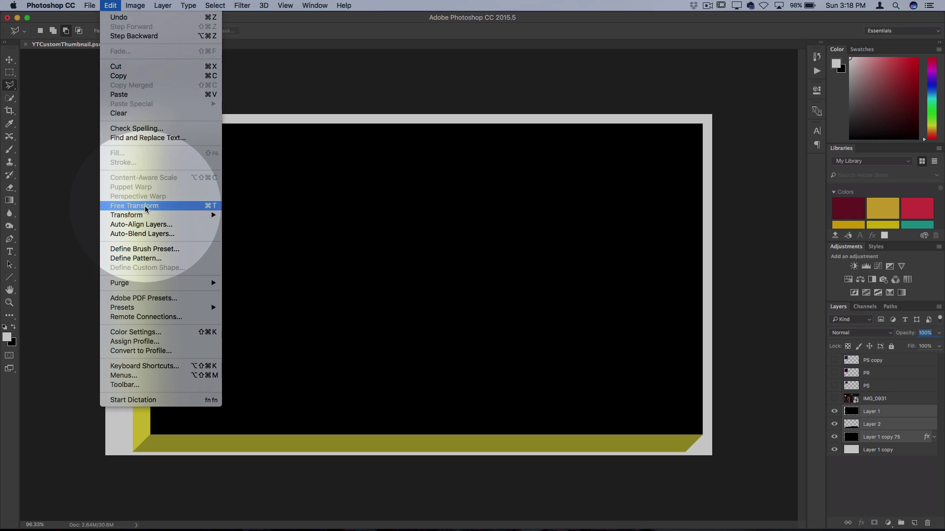
left_click(138, 205)
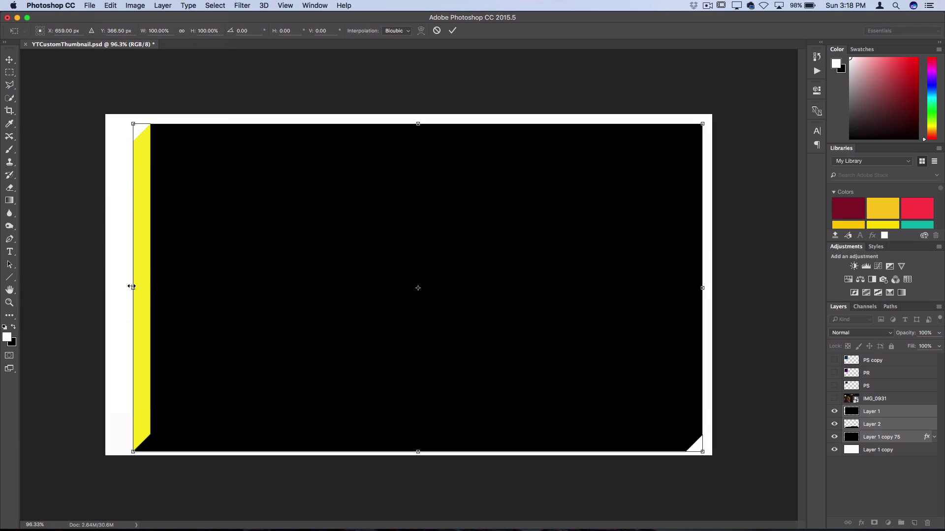
key("shift")
left_click_drag(132, 286, 115, 287)
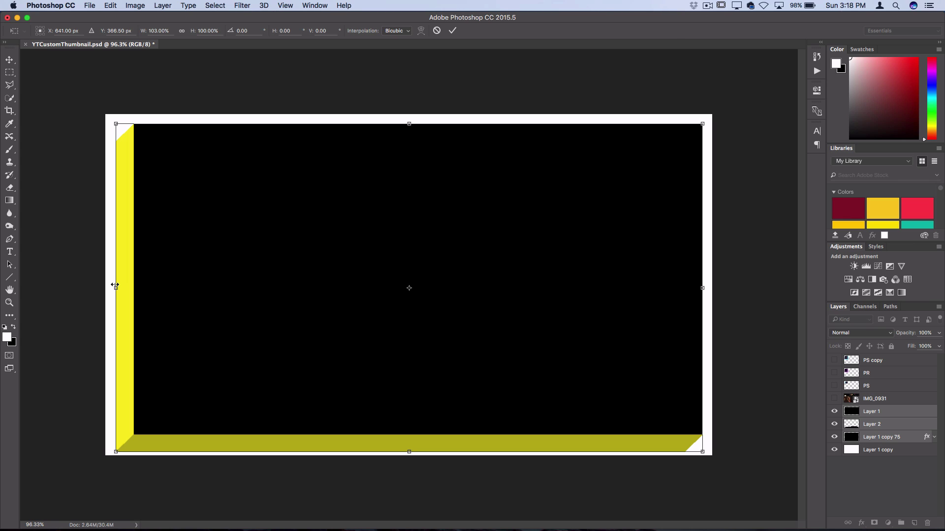
key("Return")
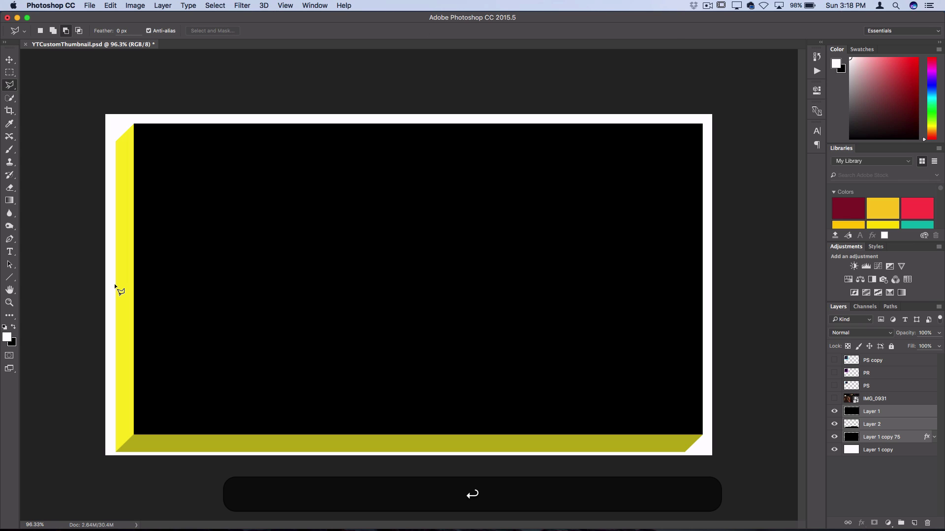
Step: Move the box and its shading slightly right and down, nudging with arrow keys
left_click(10, 60)
mouse_move(363, 253)
left_mouse_down()
mouse_move(375, 251)
mouse_move(363, 248)
left_mouse_up()
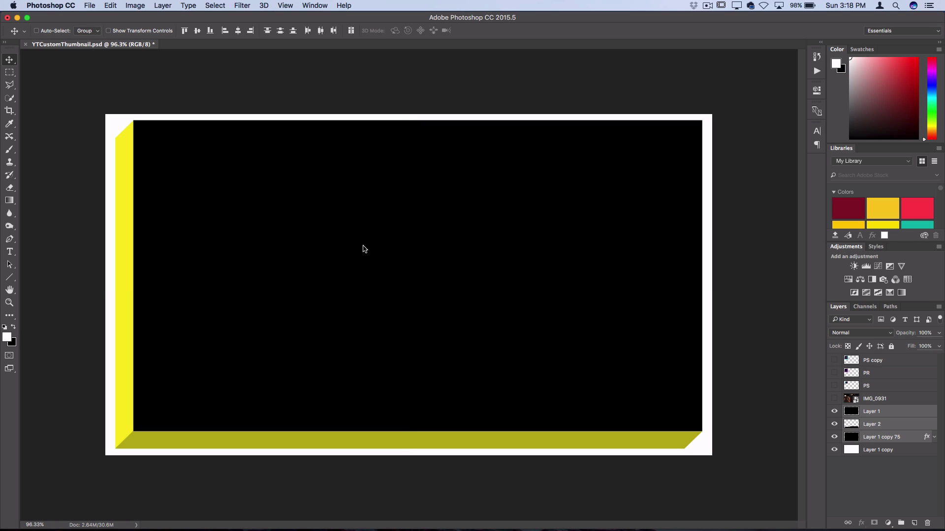
key("Down")
key("Down")
key("Right")
key("Right")
key("Down")
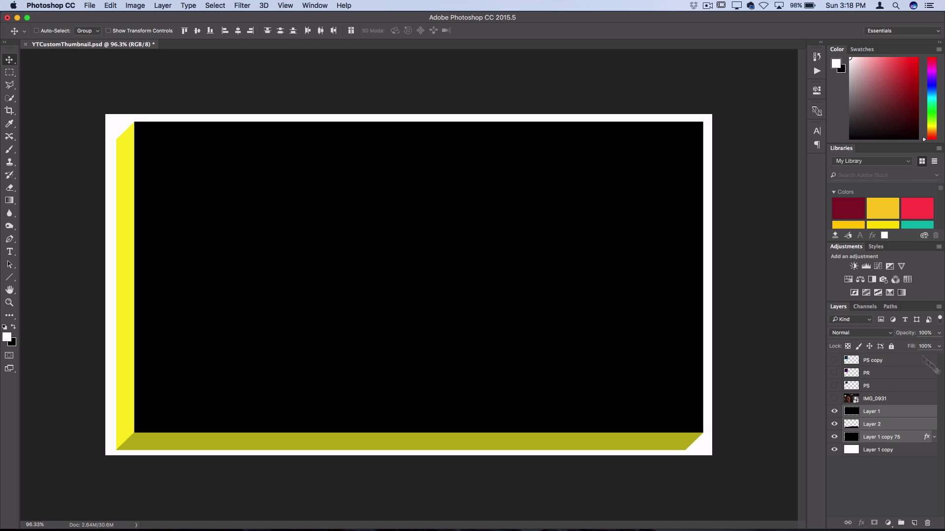
Step: Make the IMG_0931 street photo visible and clip it into Layer 1's black box with a clipping mask
left_click(900, 414)
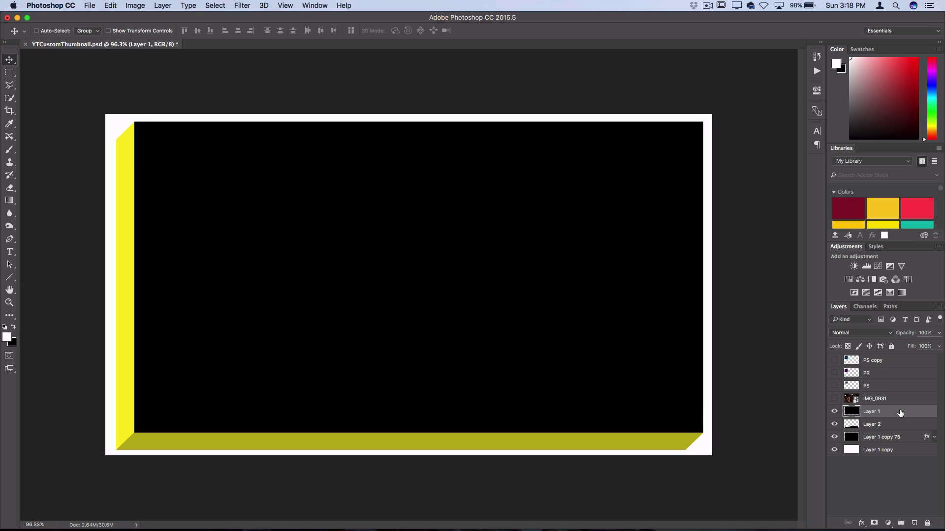
left_click(835, 399)
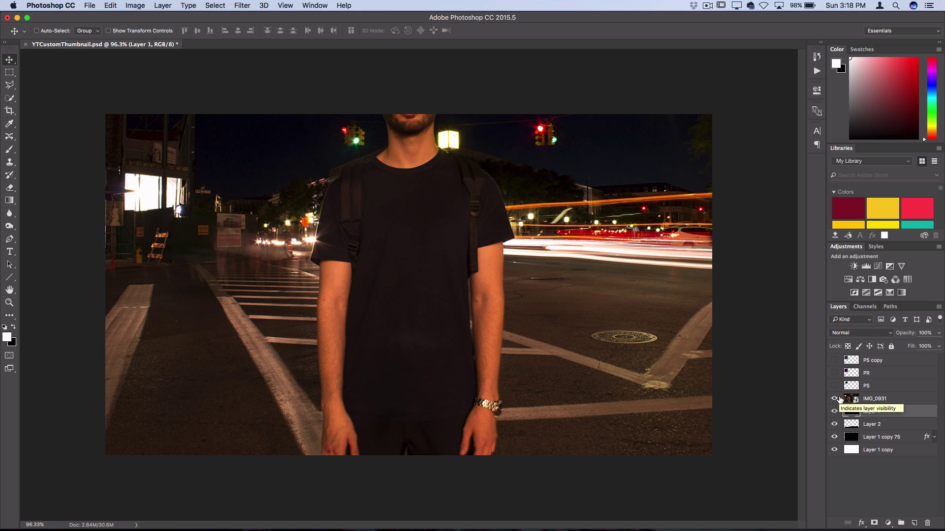
left_click(875, 399)
left_click(835, 398)
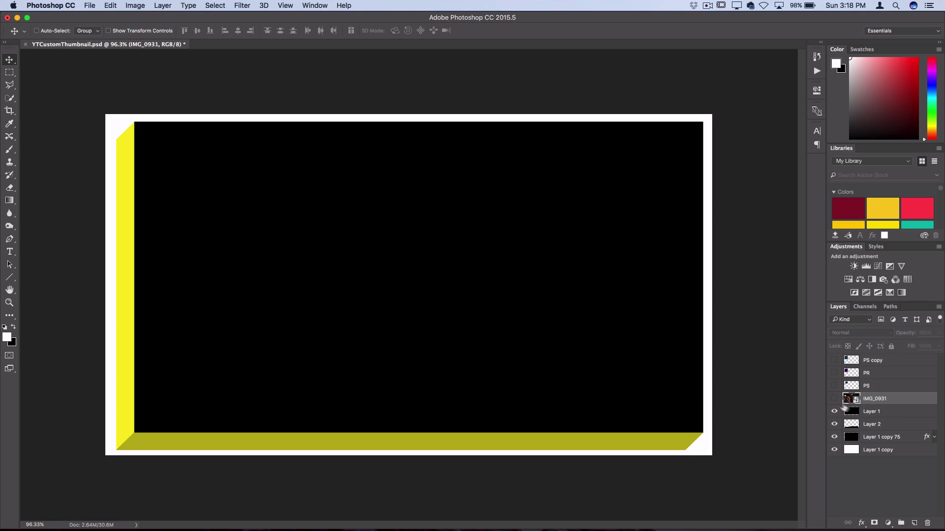
left_click(869, 413)
left_click(834, 411)
left_click(834, 411)
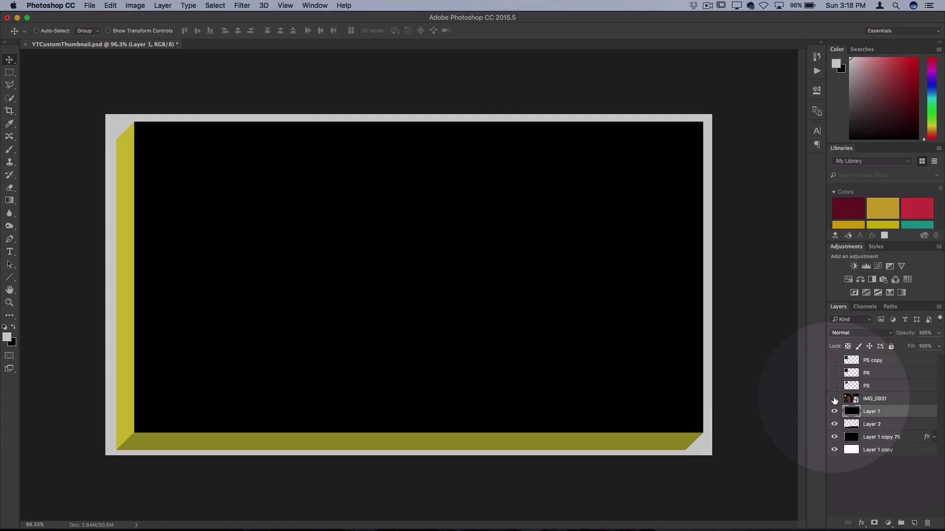
left_click(834, 399)
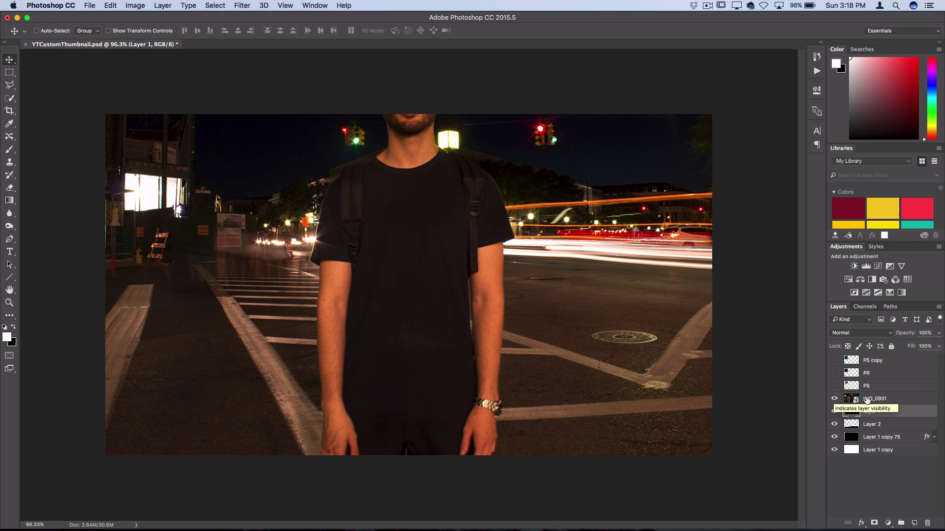
left_click(871, 399)
left_click(161, 5)
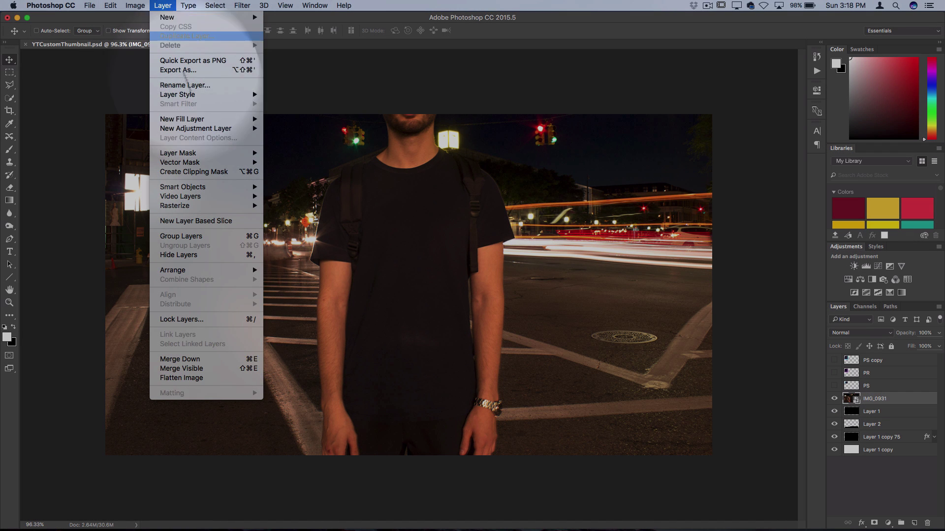
left_click(206, 171)
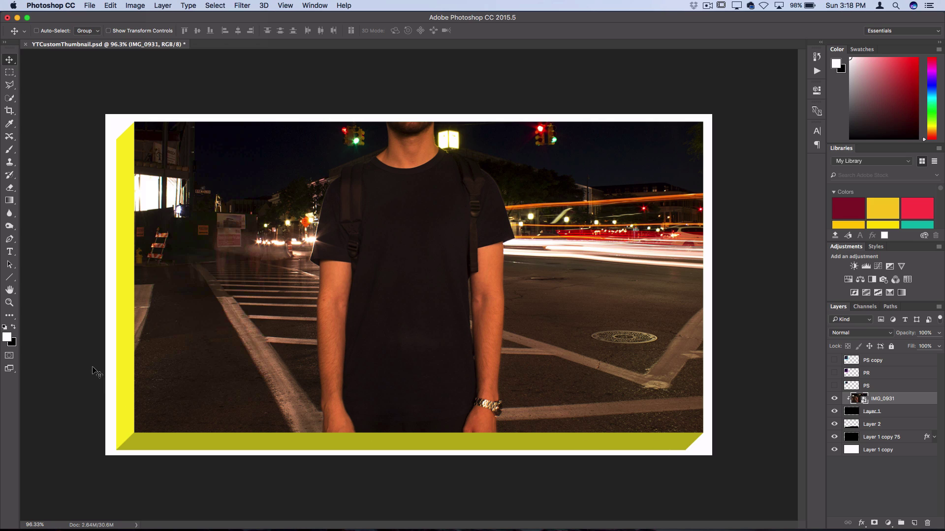
Step: Show the smaller PS logo layer, undo an accidental photo move, and nudge the logo left
left_click(834, 360)
left_click(834, 360)
left_click(834, 386)
left_click_drag(211, 190, 205, 189)
key("cmd+z")
key("alt+]")
key("Left")
key("Left")
key("Left")
key("Left")
key("Left")
key("Left")
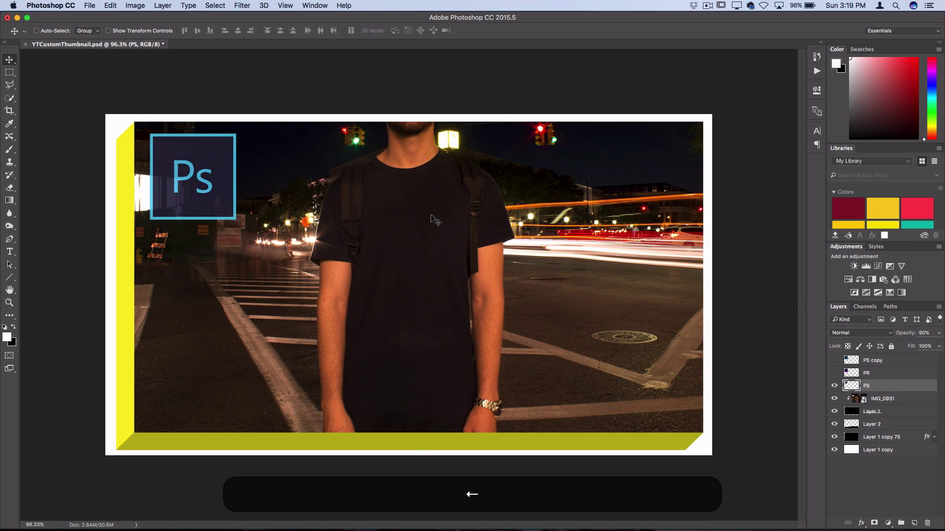